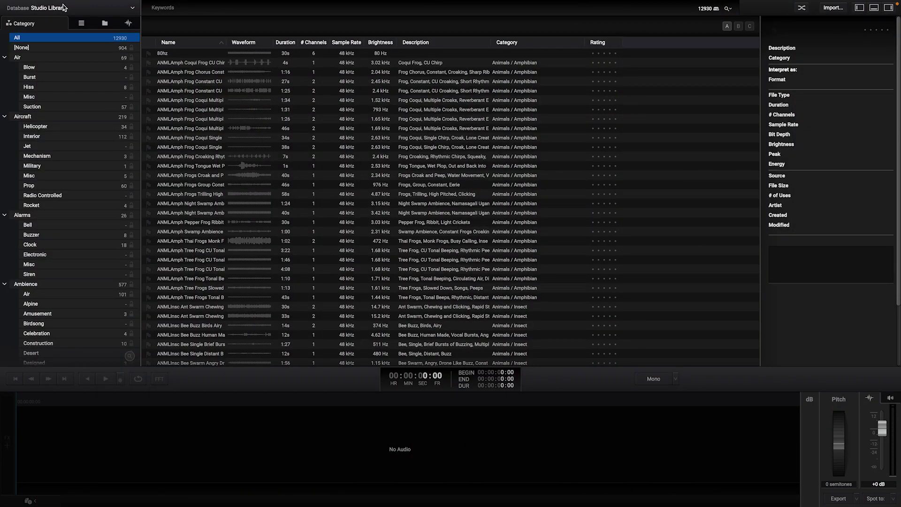
Open the hardware settings and confirm CoreAudio output to Avid HDX, 48 000 Hz, 512-sample buffer
left_click(37, 6)
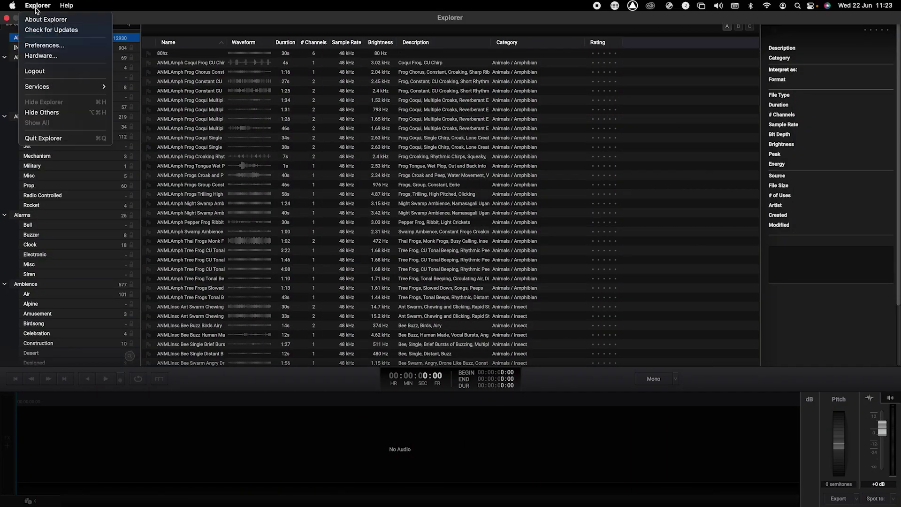
left_click(41, 56)
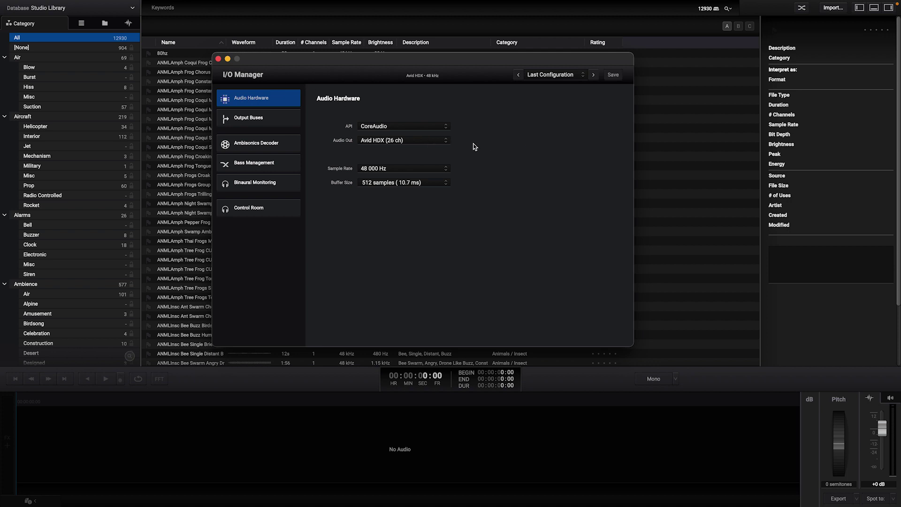
left_click(445, 144)
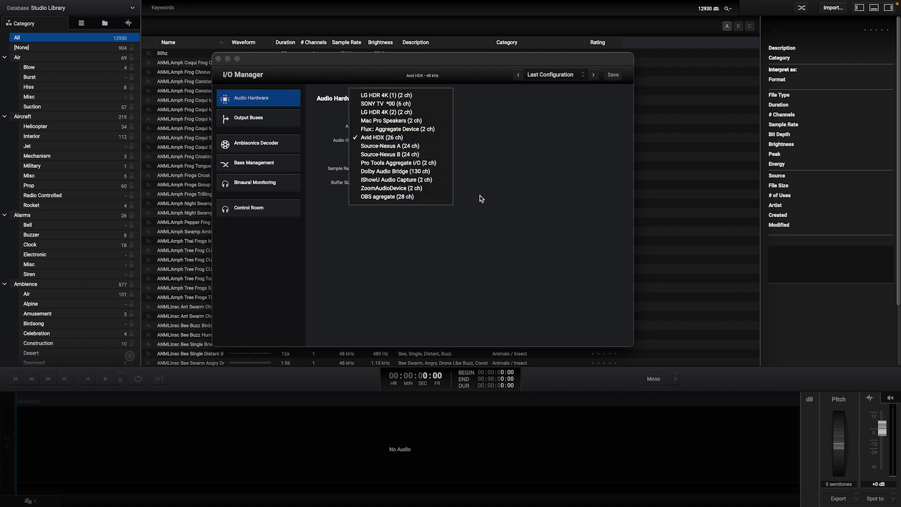
left_click(501, 183)
left_click(446, 169)
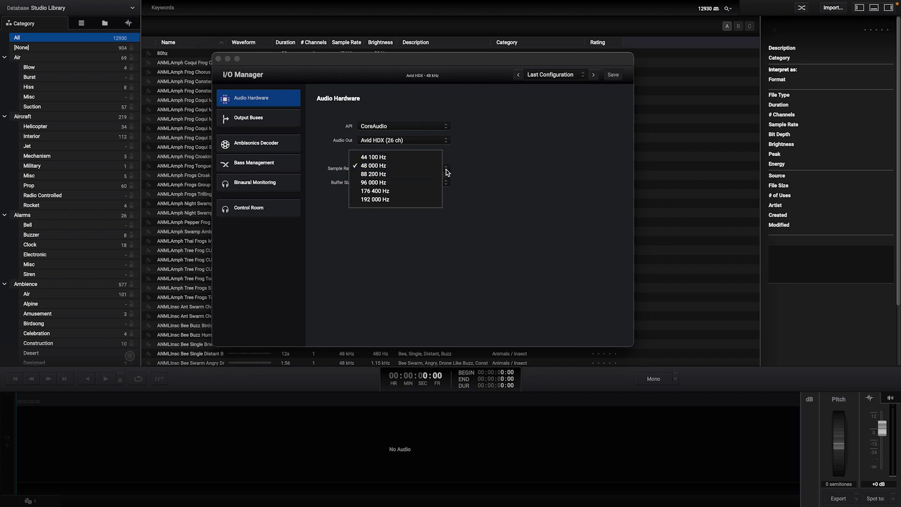
left_click(476, 169)
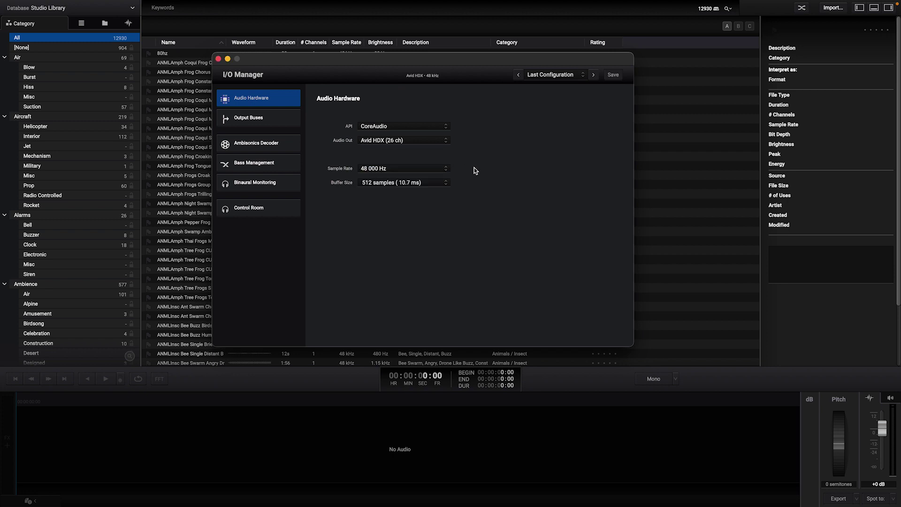
left_click(444, 184)
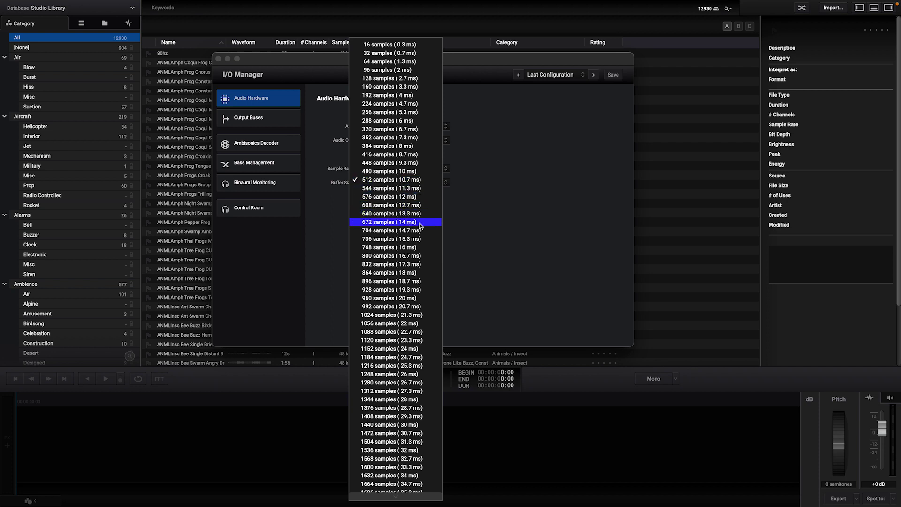
left_click(528, 127)
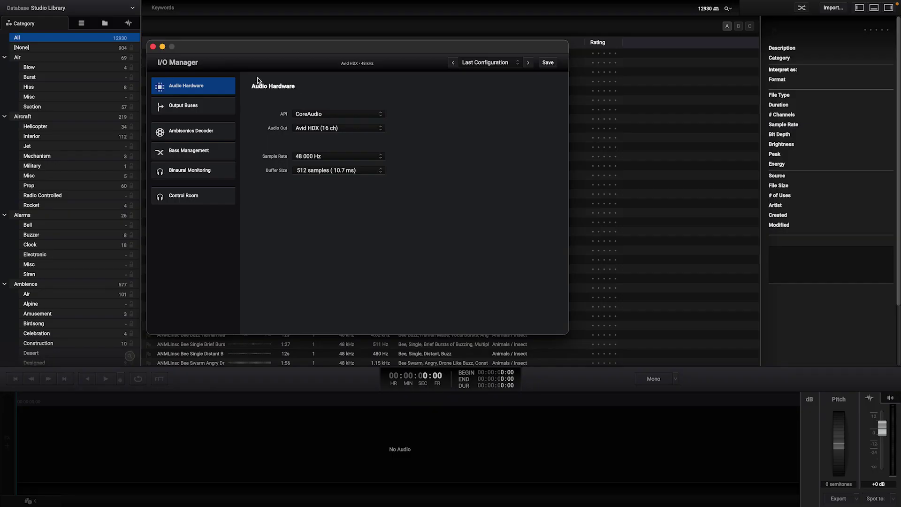
Route the 5.1 bus Left and Right Surround to Outputs 5 and 6 at -3 dB
left_click(212, 105)
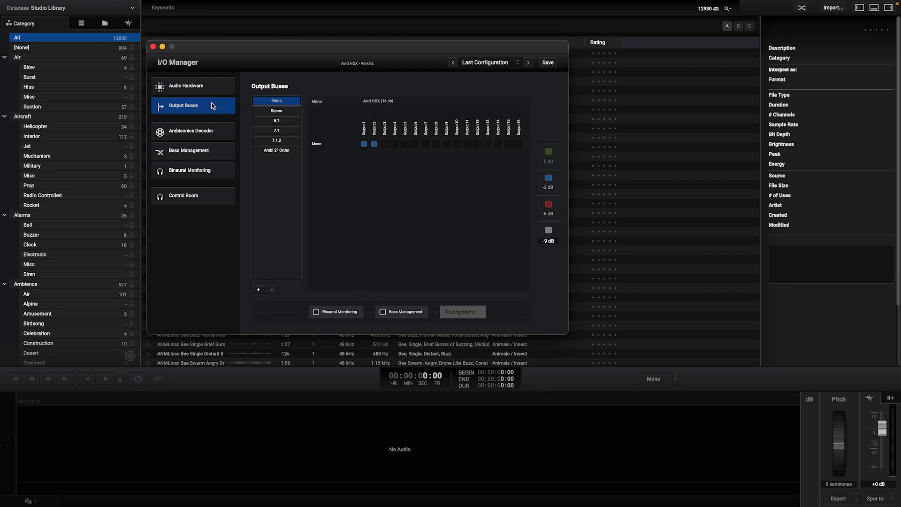
left_click(289, 111)
left_click(288, 123)
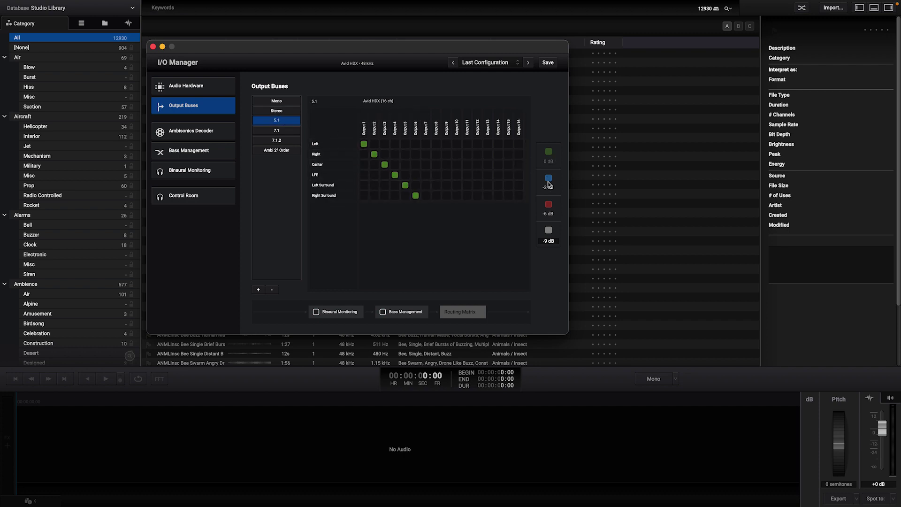
left_click(405, 185)
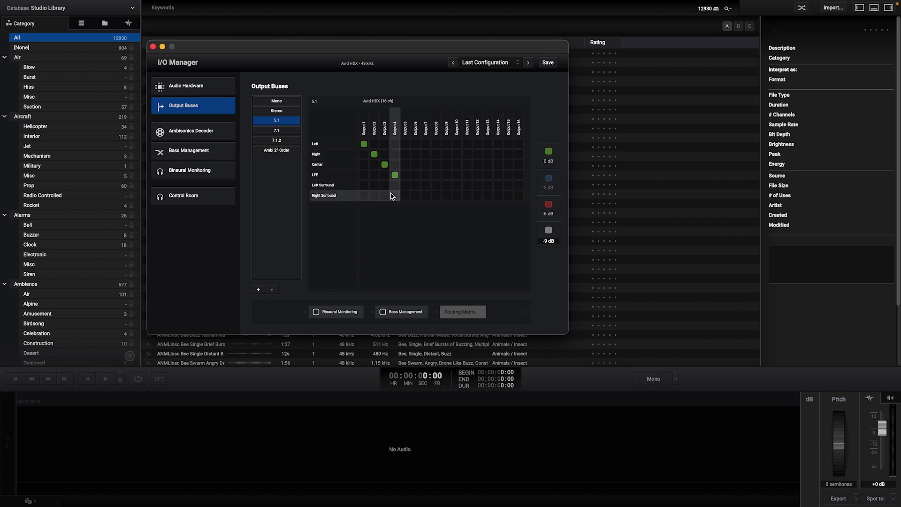
left_click(405, 185)
left_click(416, 195)
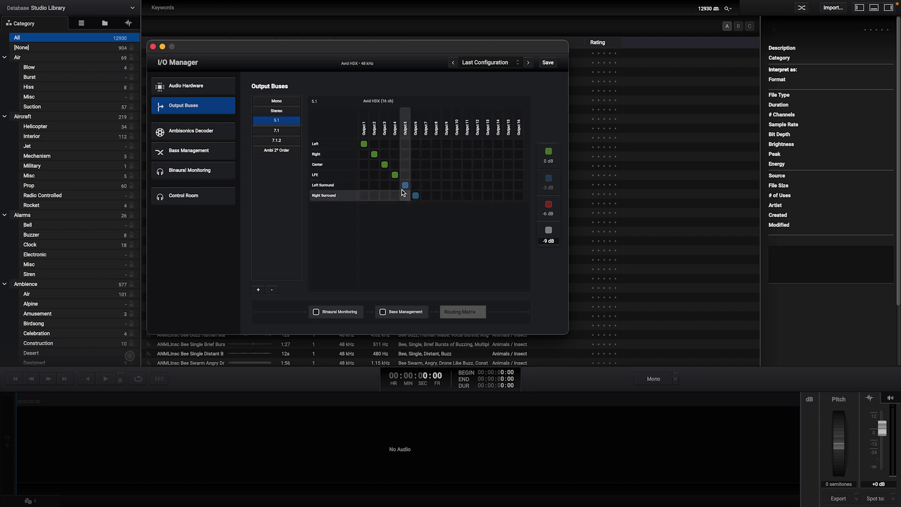
Set the 7.1.2 bus top-surround routings to a -20 dB gain level
left_click(276, 140)
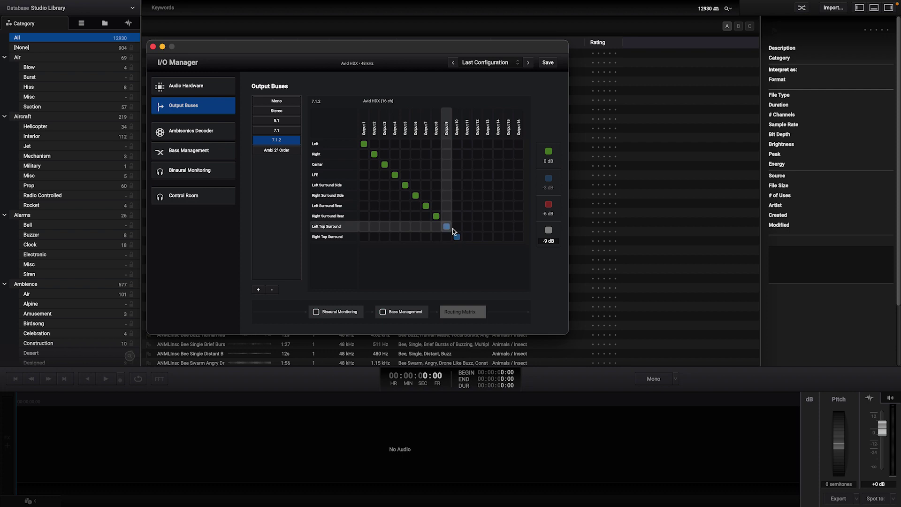
left_click(446, 226)
left_click(457, 237)
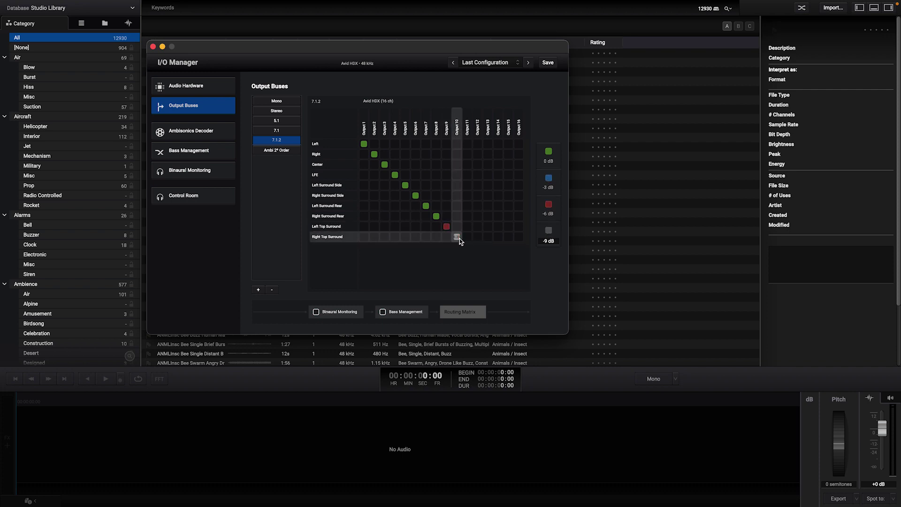
double_click(549, 240)
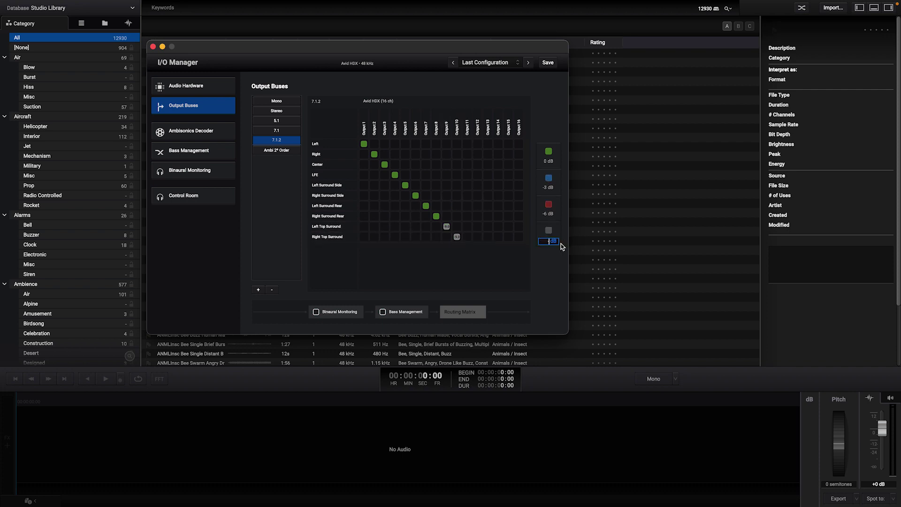
type("20 dB")
key("Return")
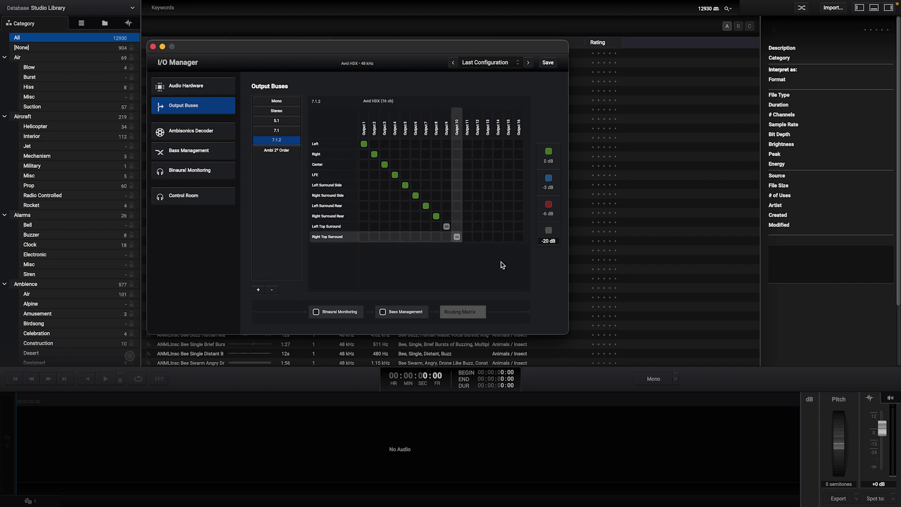
left_click(285, 150)
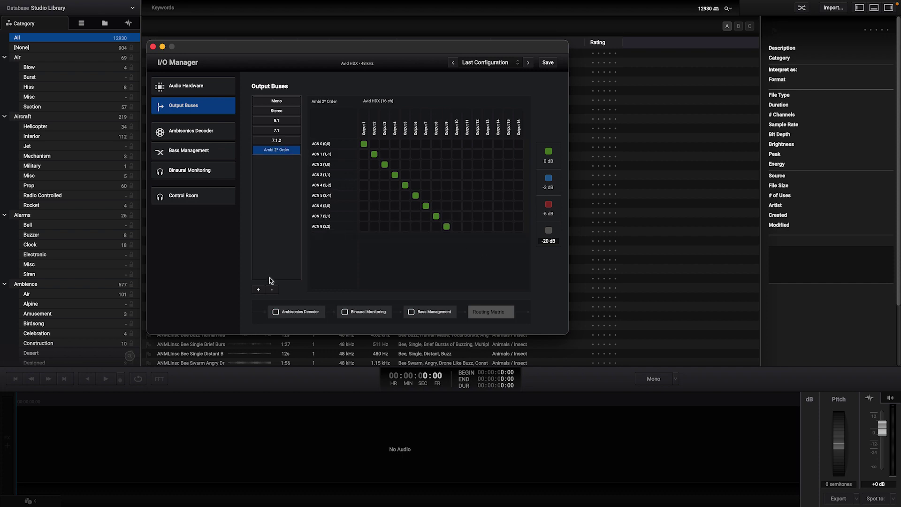
Create a Multichannel 7.1.4 bus named 'Sound Particles 7.1.4', routed to outputs 1–12
left_click(258, 289)
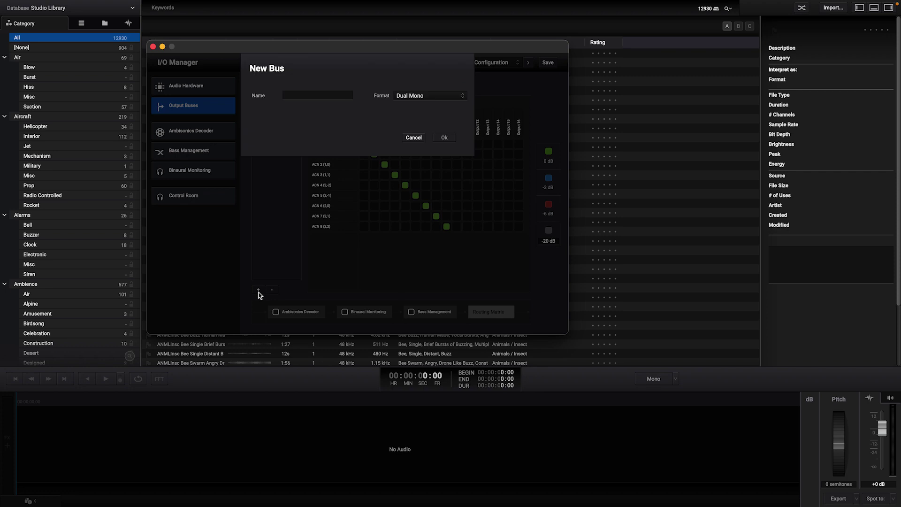
left_click(305, 95)
left_click(399, 96)
mouse_move(416, 109)
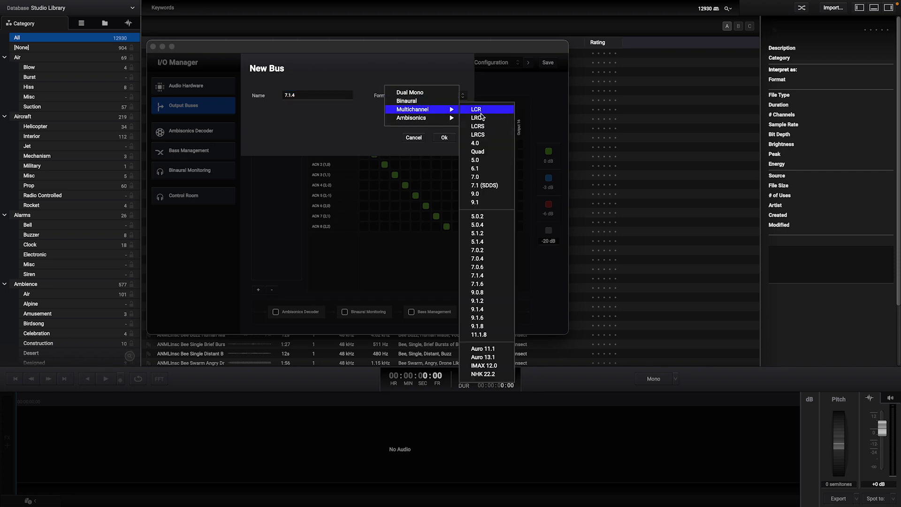
left_click(482, 276)
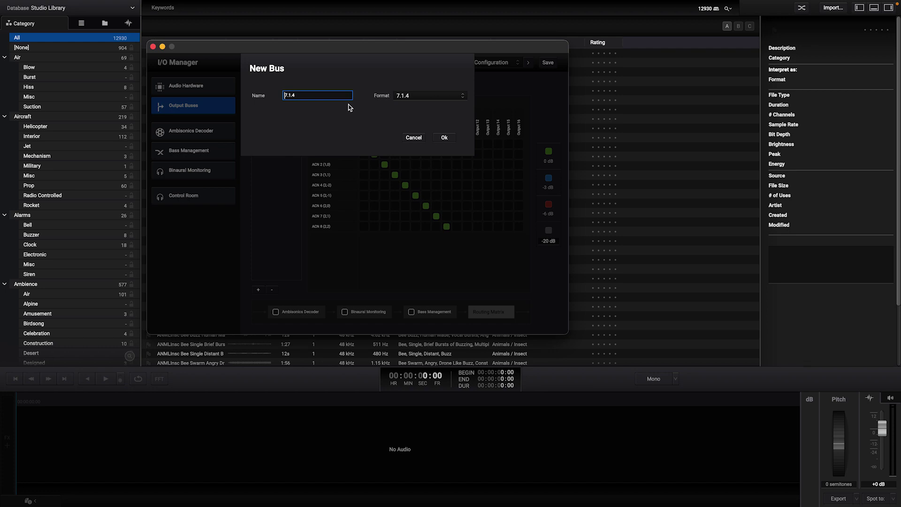
type("Sound Particles")
left_click(444, 138)
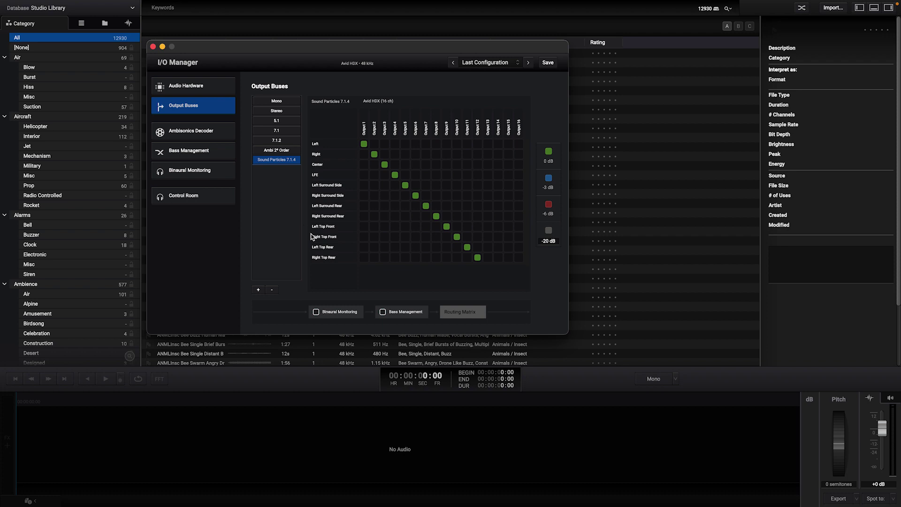
Try Binaural Monitoring and Bass Management on the new bus, leaving both off
left_click(316, 312)
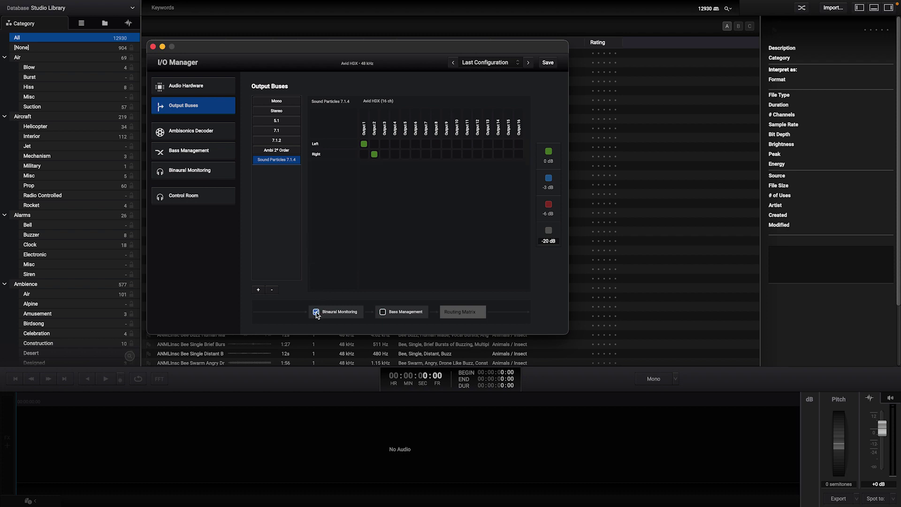
left_click(333, 317)
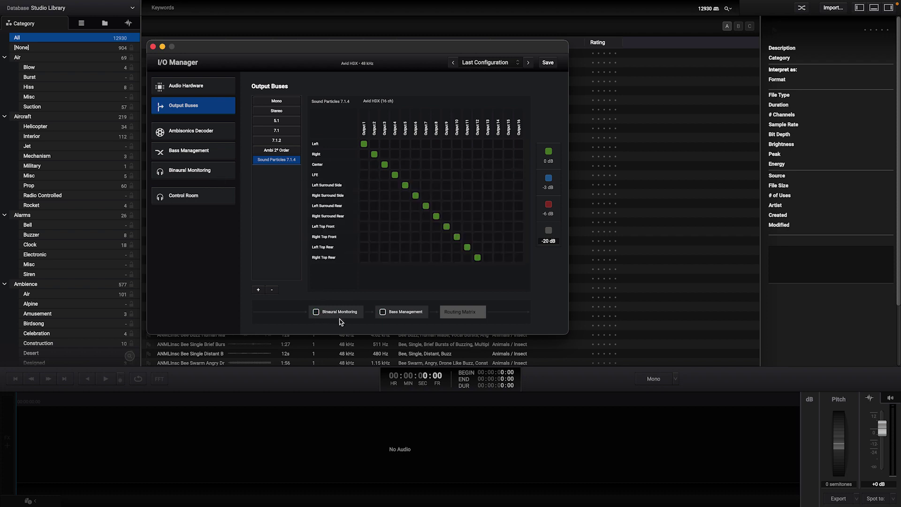
left_click(383, 313)
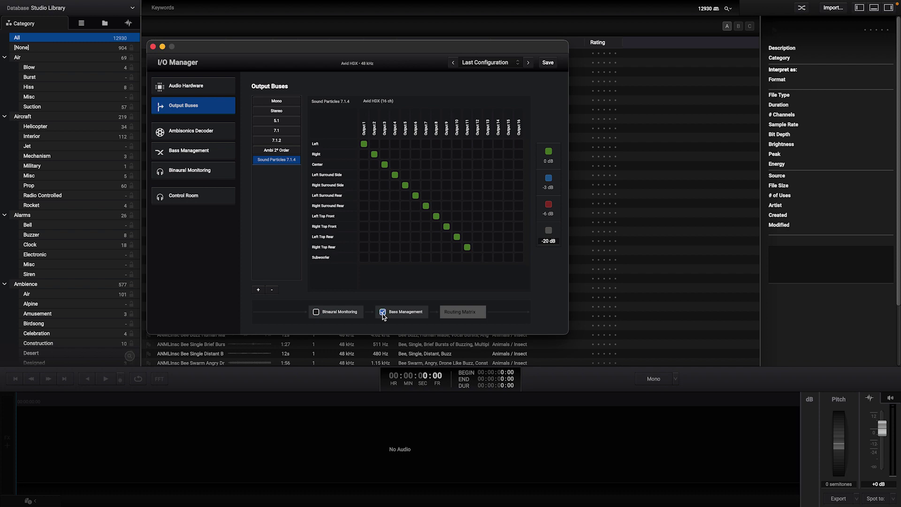
left_click(383, 312)
left_click(381, 317)
left_click(382, 315)
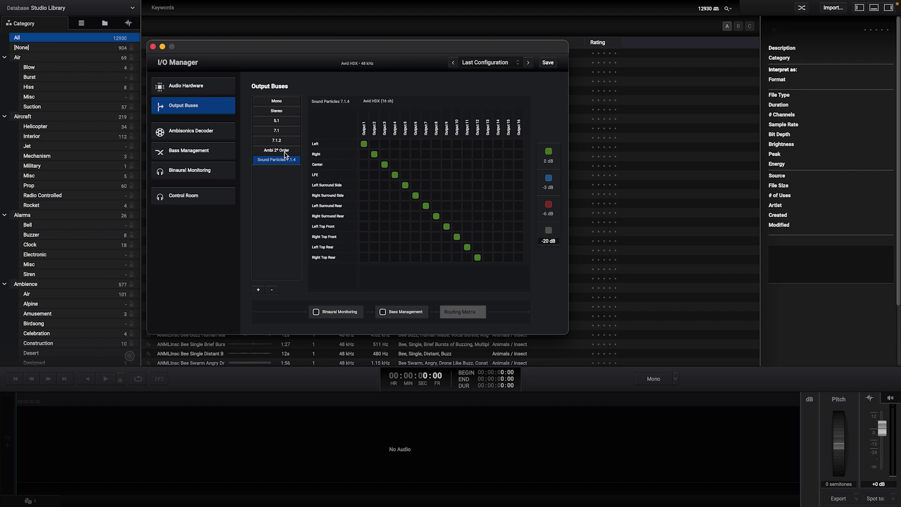
Enable the Ambisonics Decoder on the Ambi 2nd Order bus
left_click(272, 150)
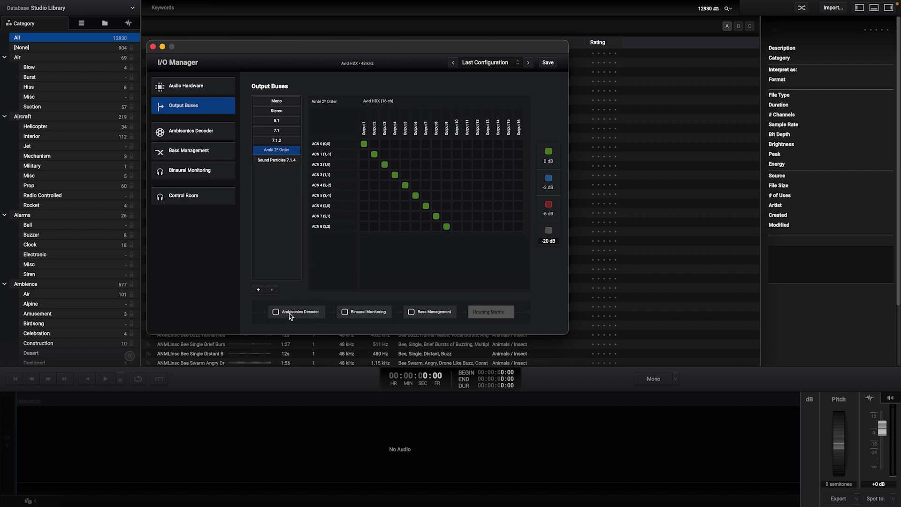
left_click(276, 312)
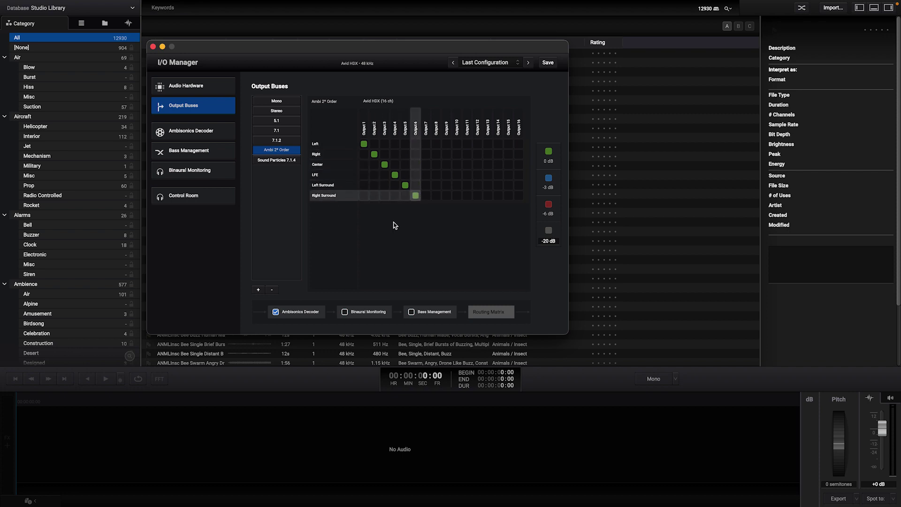
left_click(276, 312)
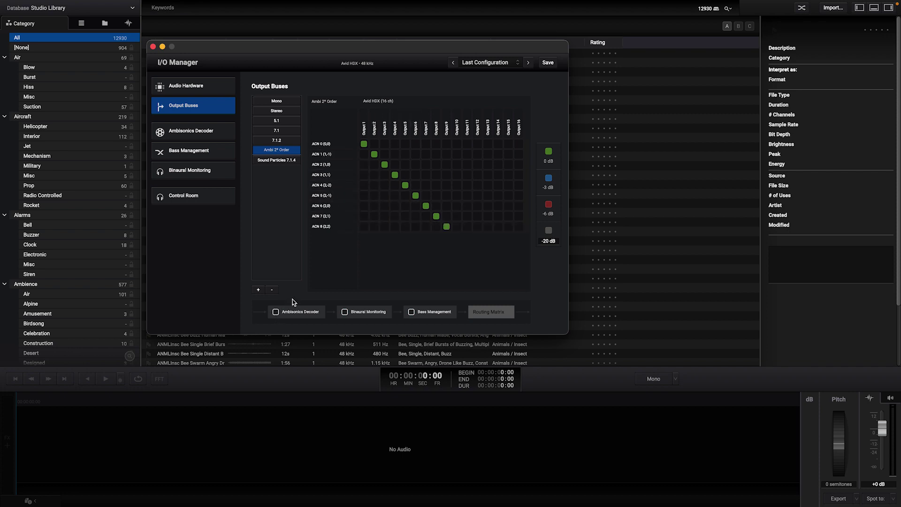
left_click(276, 313)
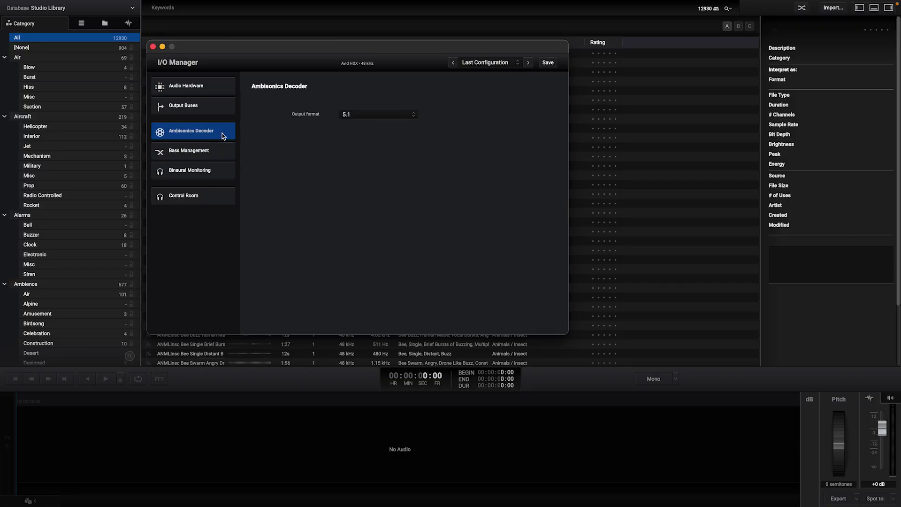
Try LCR as the decoder output format, then return to the decoder settings
left_click(370, 115)
mouse_move(366, 111)
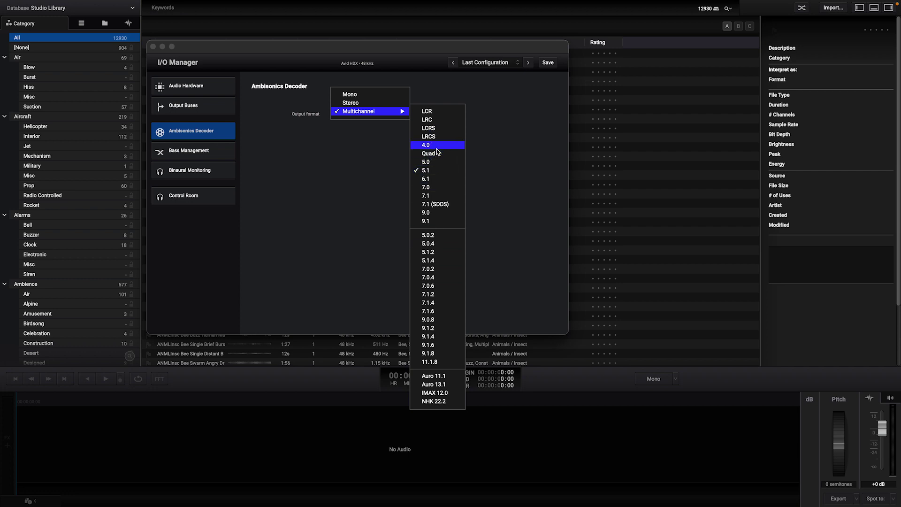
left_click(430, 112)
left_click(223, 112)
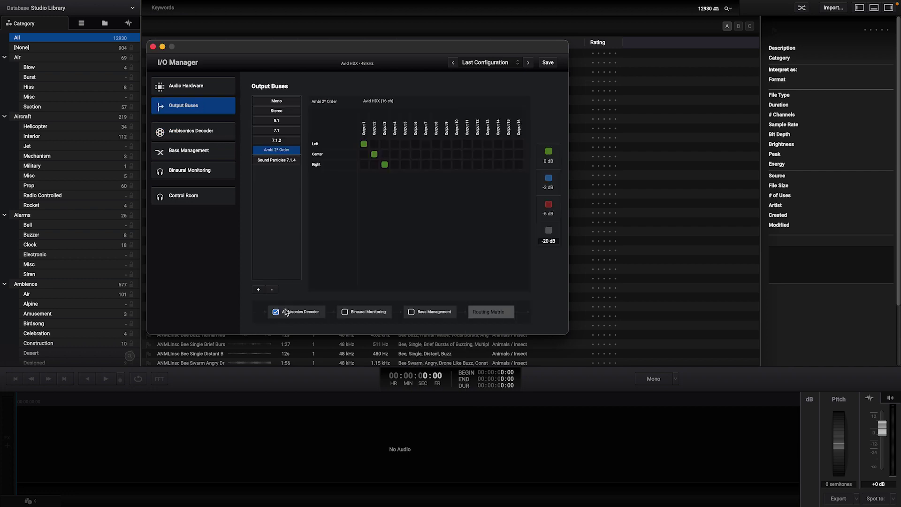
left_click(212, 136)
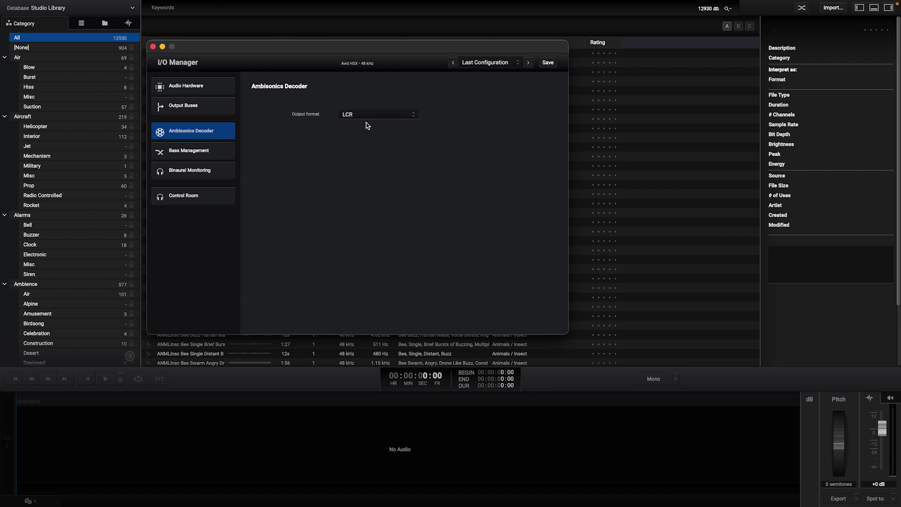
Set decoder output to Stereo with Mid-side (Cardioid + Figure-of-Eight) mic type
left_click(366, 117)
left_click(366, 105)
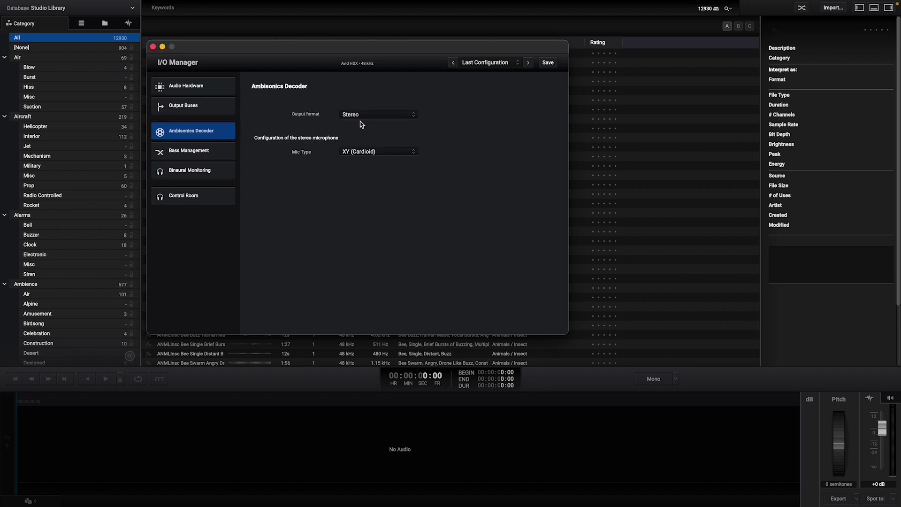
left_click(382, 152)
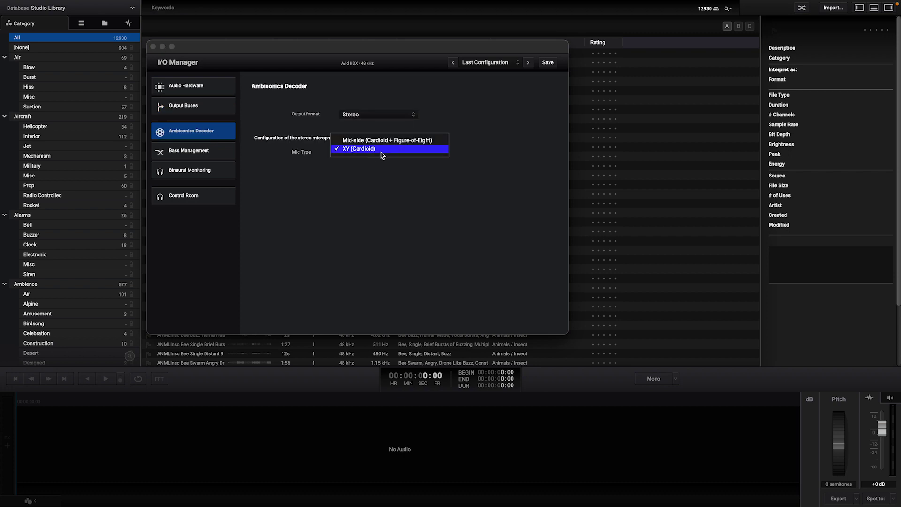
left_click(435, 141)
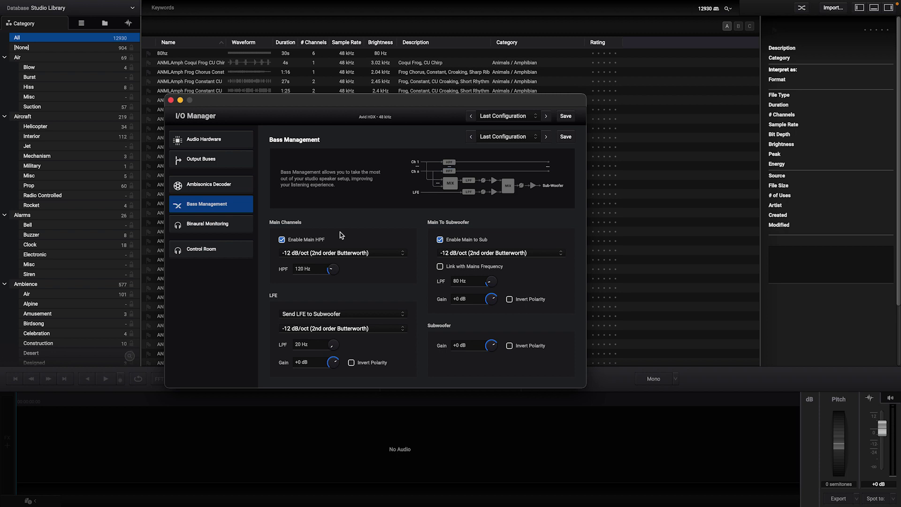
Toggle the main high-pass filter, adjust its frequency and leave its slope unchanged
left_click(283, 240)
left_click_drag(332, 269, 332, 280)
left_click(374, 252)
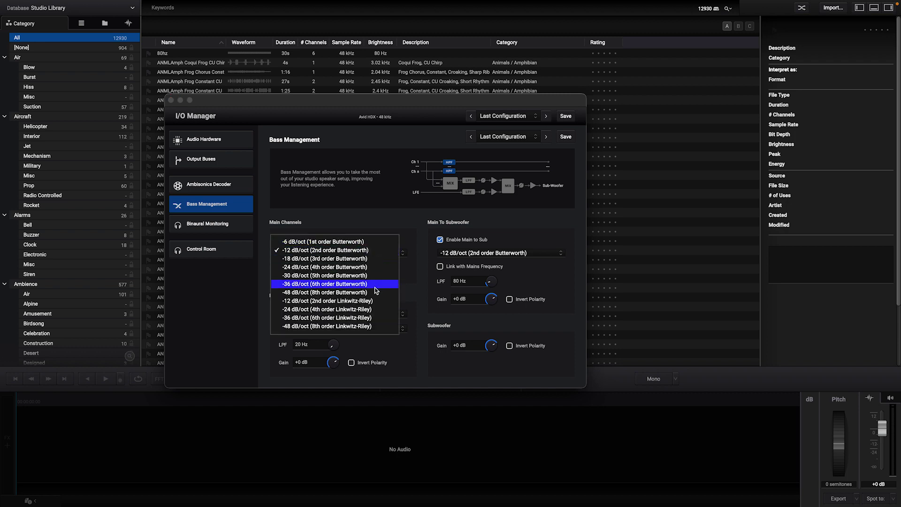
left_click(421, 256)
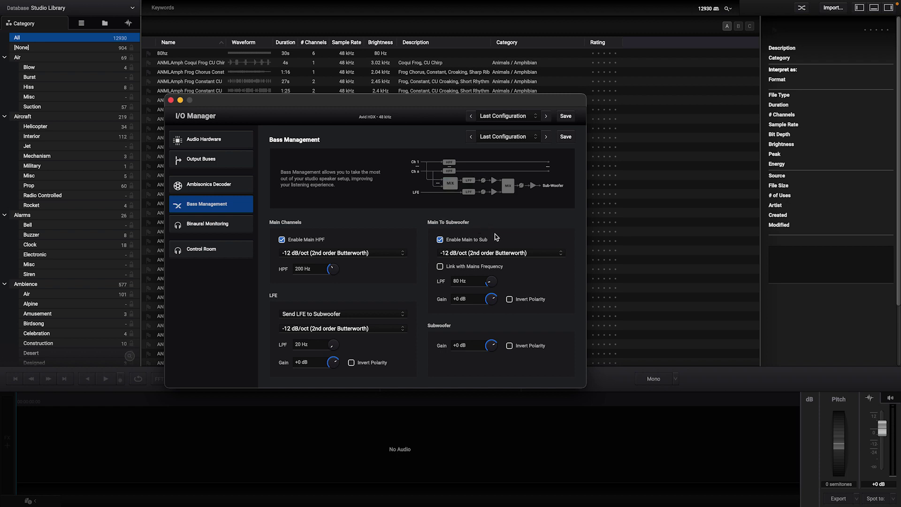
Link the subwoofer crossover to the mains frequency and set the shared HPF to 130 Hz
left_click(528, 255)
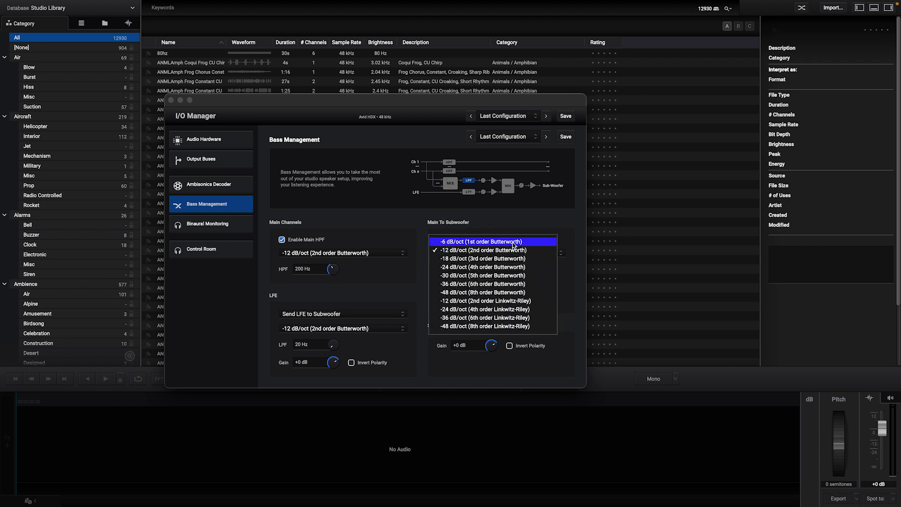
left_click(575, 240)
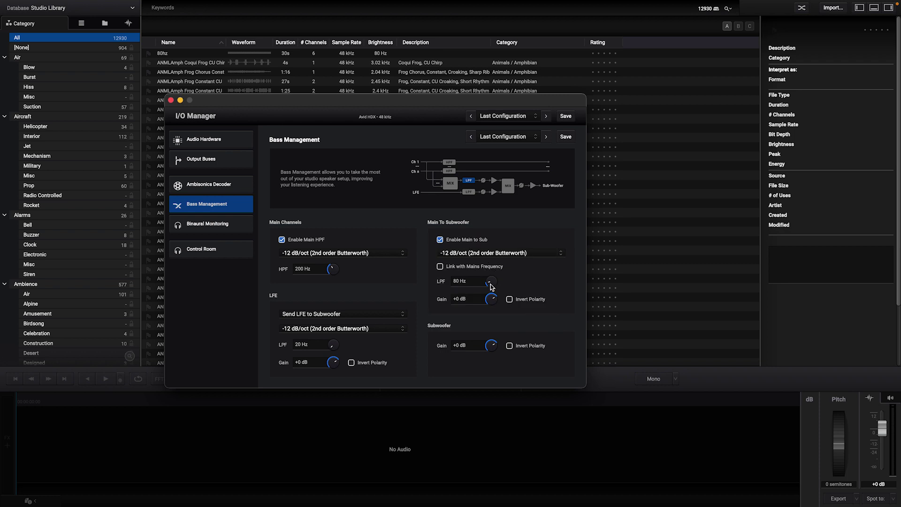
left_click_drag(491, 287, 488, 295)
left_click(440, 267)
left_click_drag(334, 273, 331, 300)
Keep Send LFE to Subwoofer and raise the LFE low-pass to 320 Hz
left_click(378, 315)
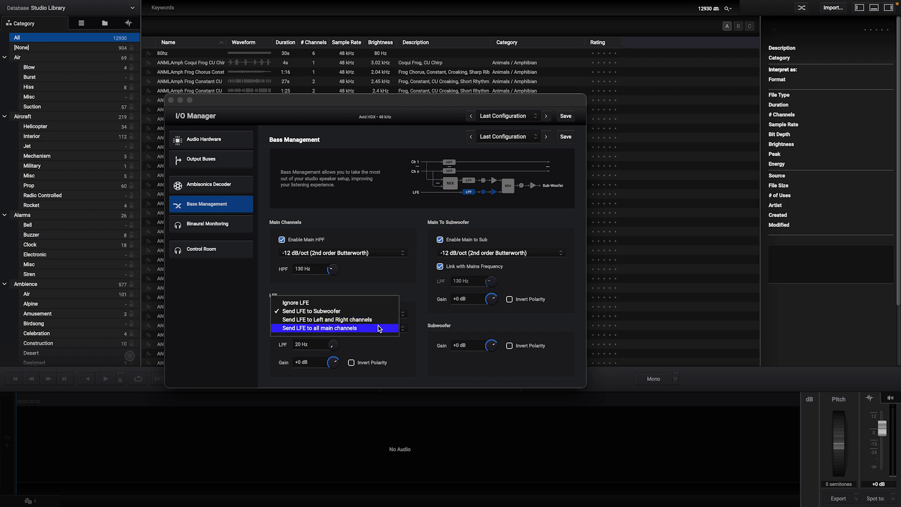
left_click(258, 319)
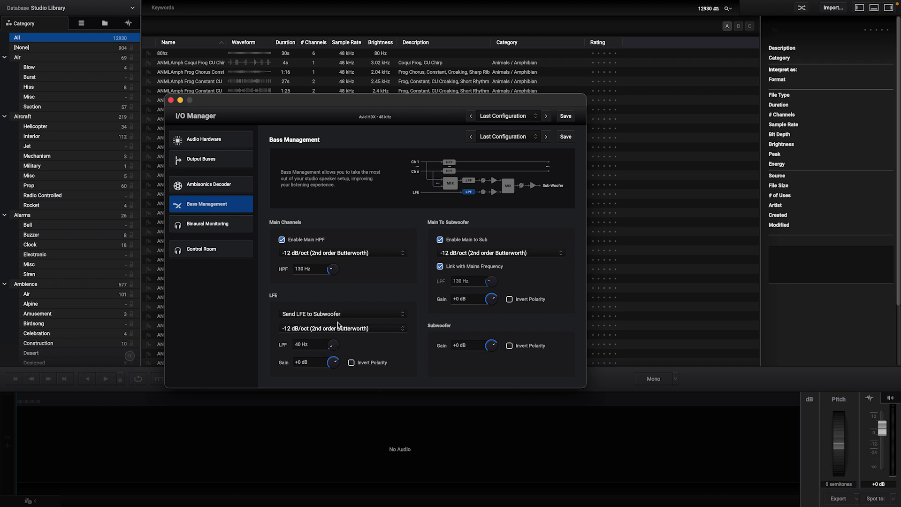
left_click_drag(333, 345, 332, 309)
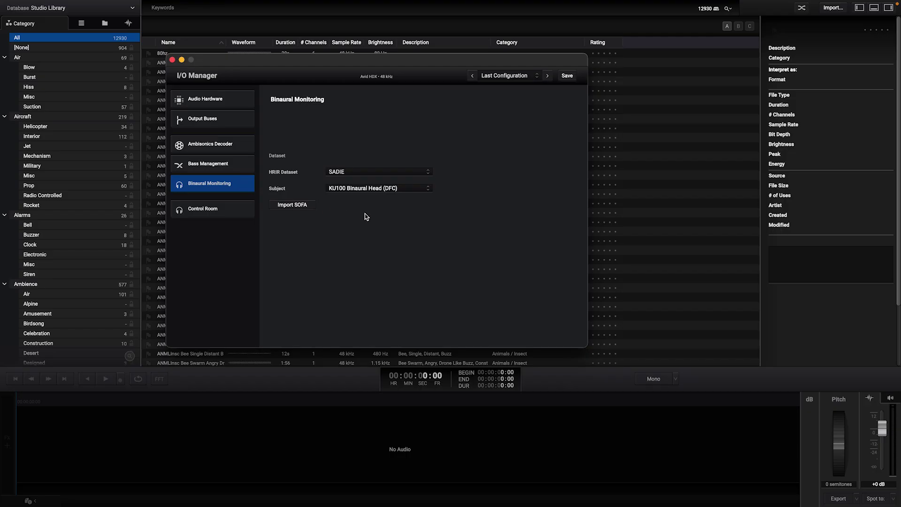
Try the CIPIC and MIT HRIR datasets and browse their subjects
left_click(409, 172)
left_click(393, 141)
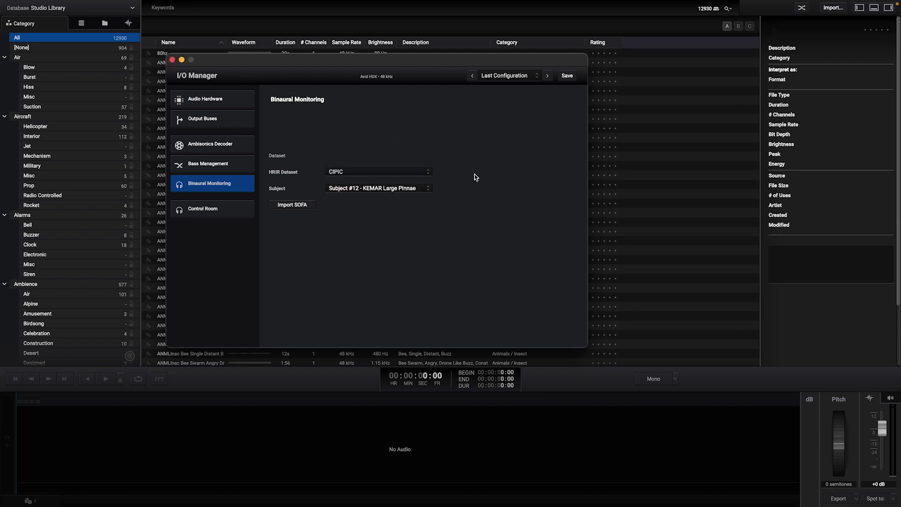
left_click(407, 191)
left_click(483, 268)
left_click(398, 173)
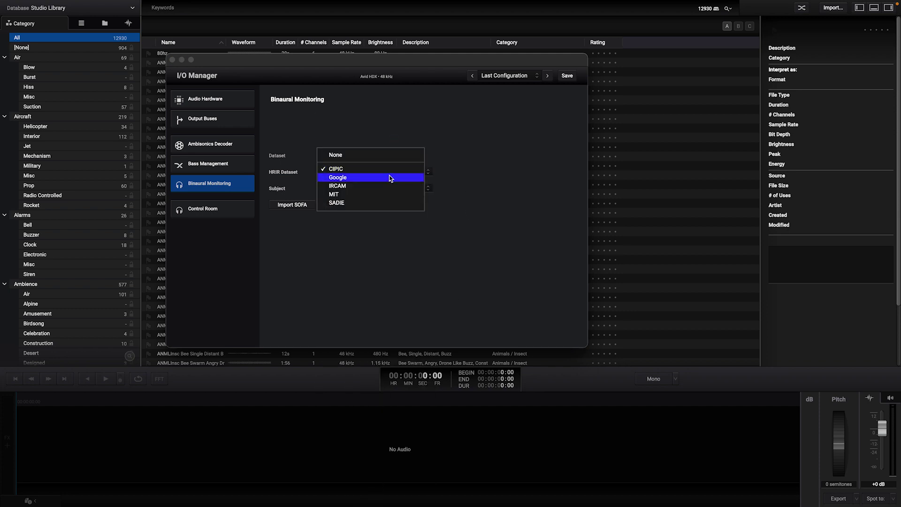
left_click(378, 193)
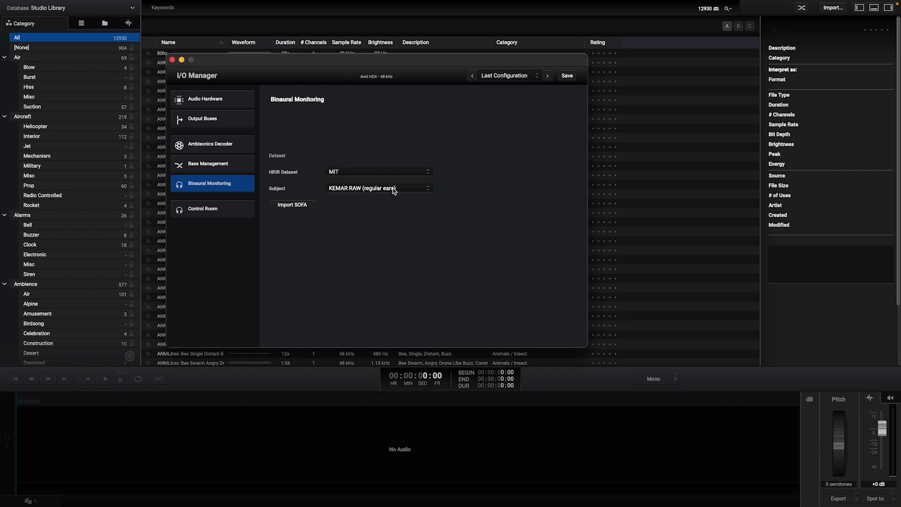
left_click(459, 168)
Return the HRIR dataset to SADIE with the KU100 Binaural Head (DFC) subject
left_click(412, 172)
left_click(407, 181)
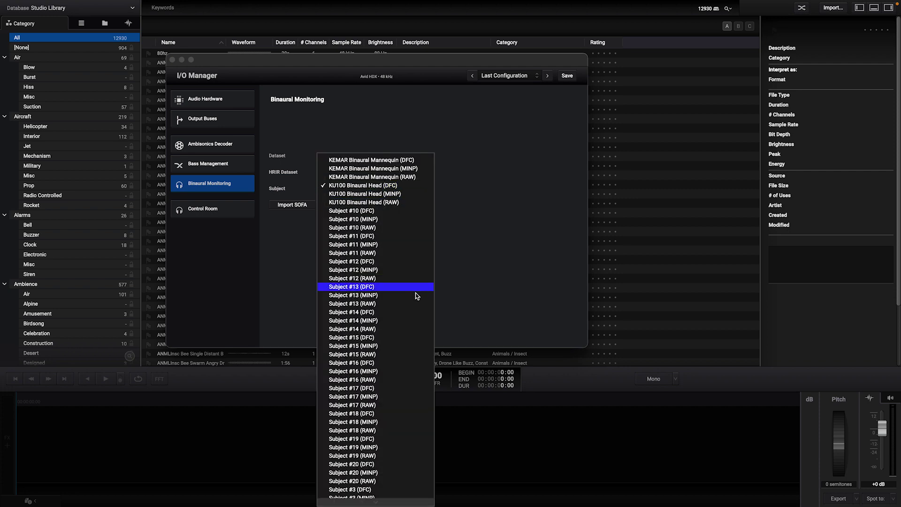
left_click(475, 237)
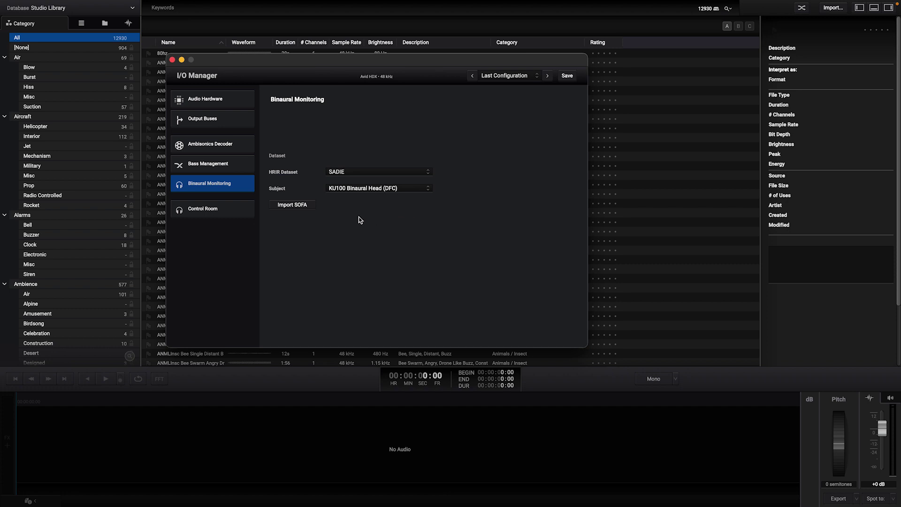
Import HRTF_3.sofa from Documents > Explorer as a SOFA dataset
left_click(312, 208)
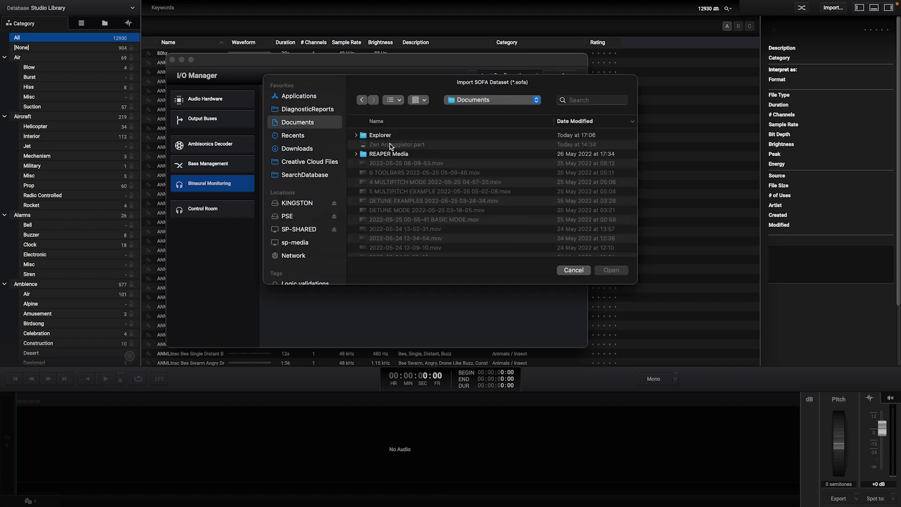
double_click(390, 136)
scroll(388, 160, "down", 5)
scroll(383, 173, "down", 5)
scroll(381, 183, "down", 5)
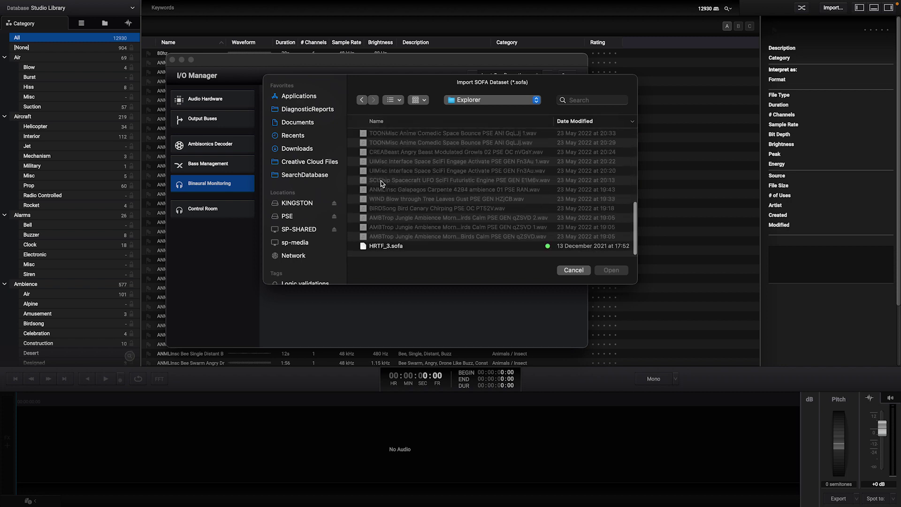
left_click(385, 246)
left_click(610, 271)
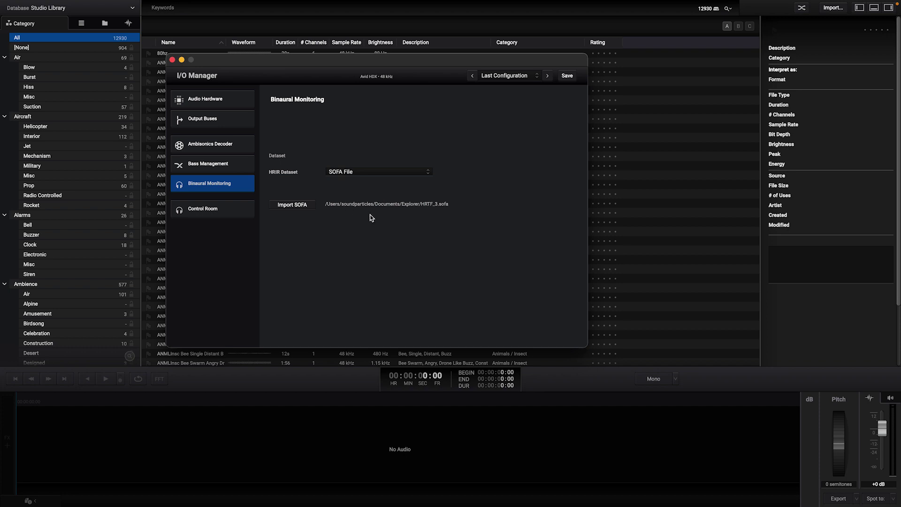
Briefly check SADIE subjects, then set the HRIR Dataset back to SOFA File
left_click(359, 172)
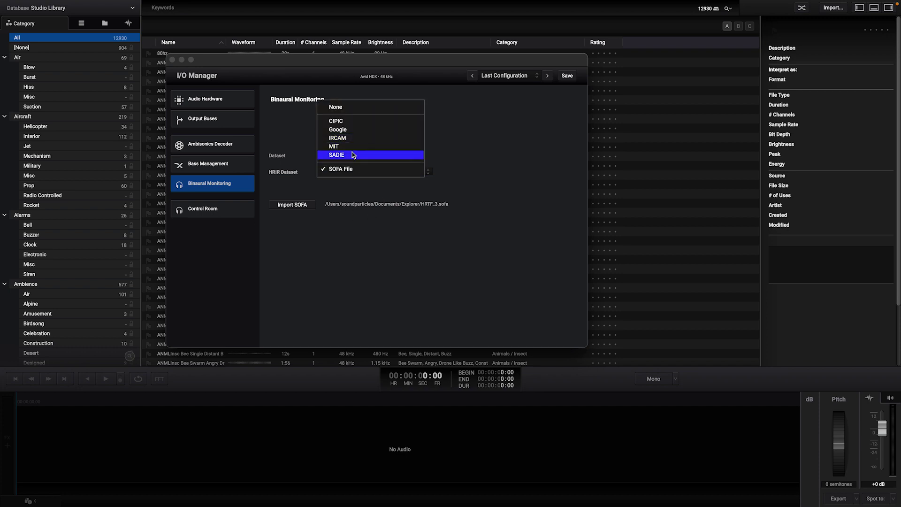
left_click(355, 156)
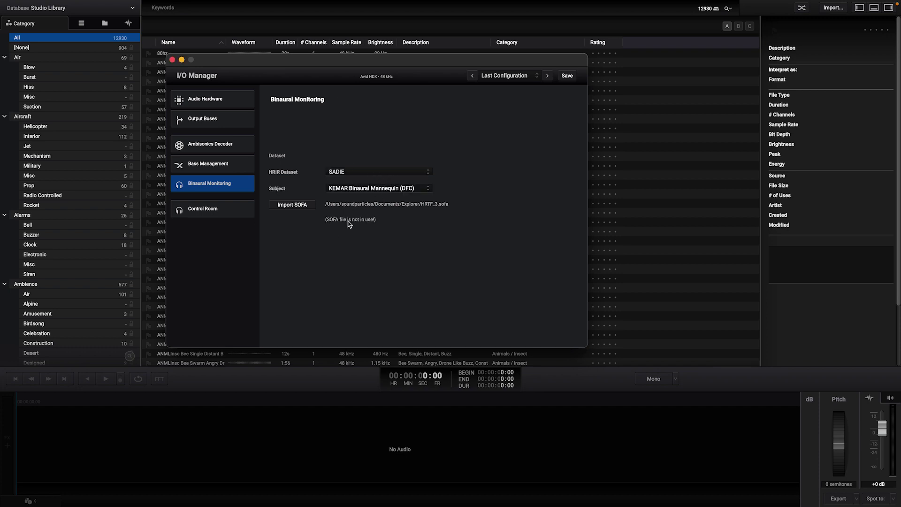
left_click(392, 188)
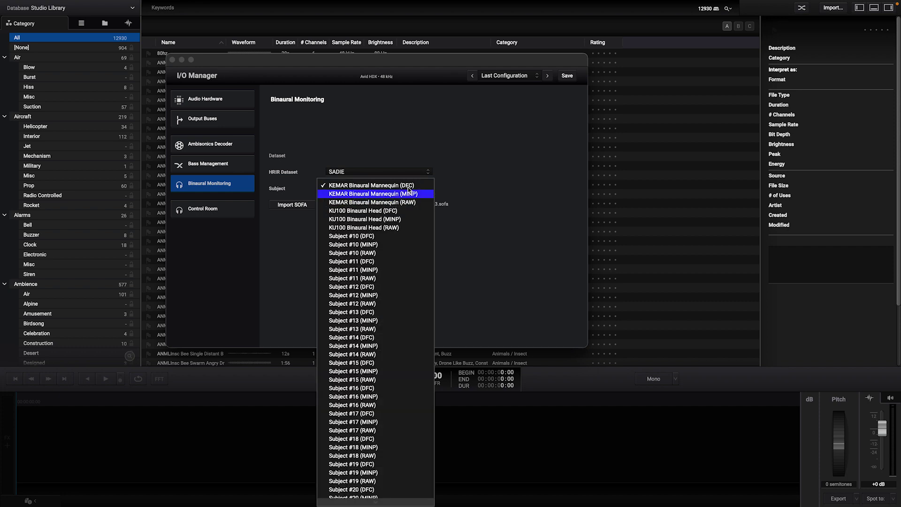
left_click(408, 189)
left_click(405, 172)
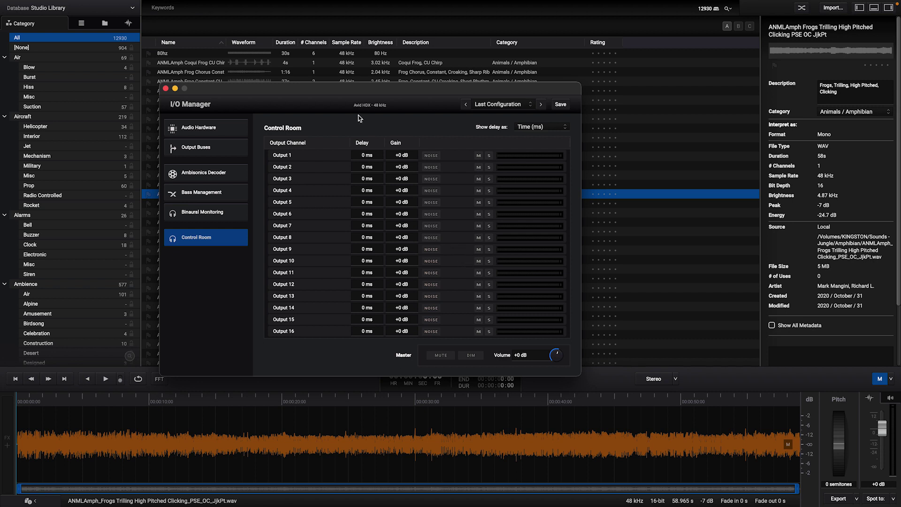
Give Outputs 5 and 6 a 10 ms delay, keeping delays shown in milliseconds
left_click(369, 201)
left_click(378, 214)
key("Return")
left_click(547, 128)
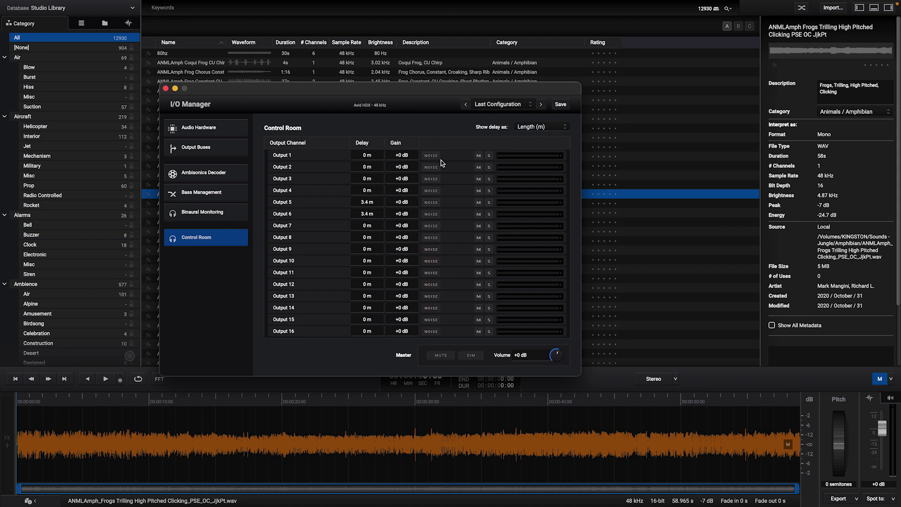
left_click(541, 128)
left_click(535, 133)
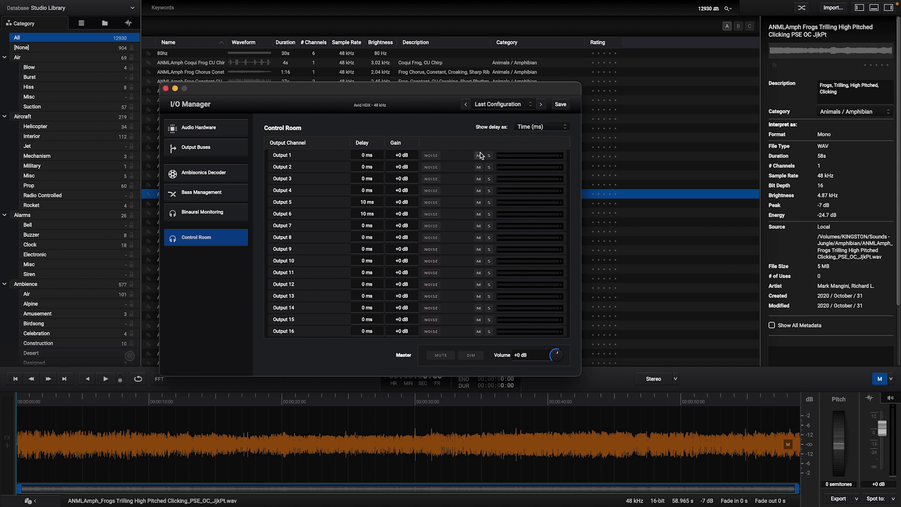
Test noise on Outputs 1 and 2, and try mutes and solos on the outputs
left_click(437, 157)
left_click(434, 167)
left_click(478, 155)
left_click(478, 179)
left_click(488, 202)
left_click(223, 215)
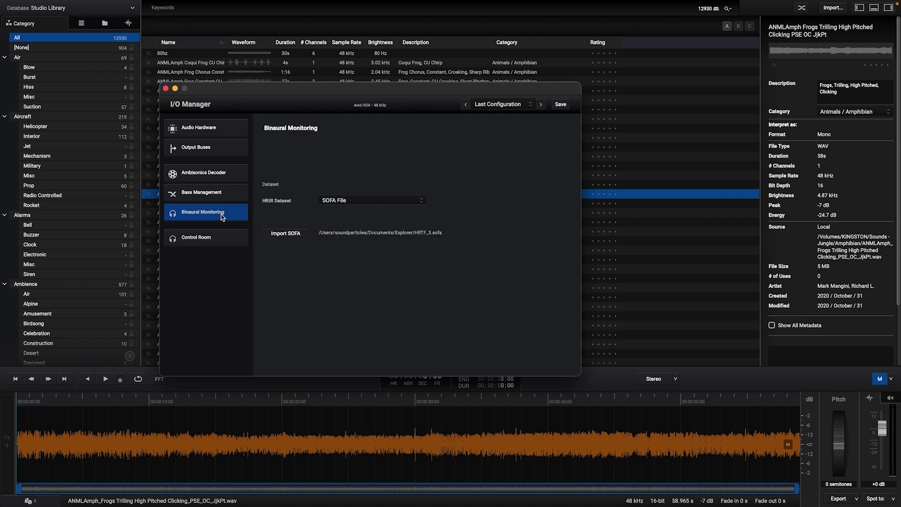
left_click(220, 238)
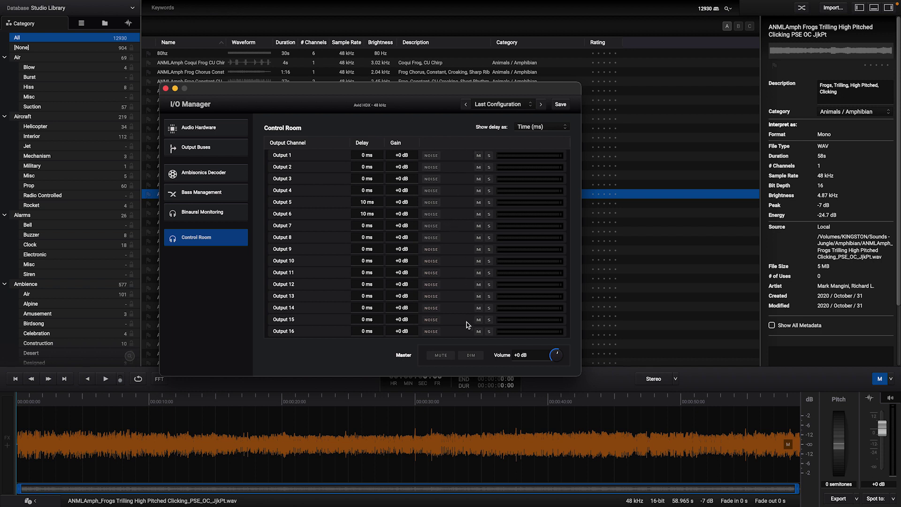
Toggle master mute and dim, then lower the master volume to -3.5 dB
left_click(441, 355)
left_click(462, 357)
left_click(450, 358)
left_click(475, 361)
mouse_move(555, 357)
left_mouse_down()
mouse_move(539, 388)
mouse_move(567, 341)
left_mouse_up()
Create and save a new I/O preset named 'I/O Manager Tutorial'
left_click(486, 106)
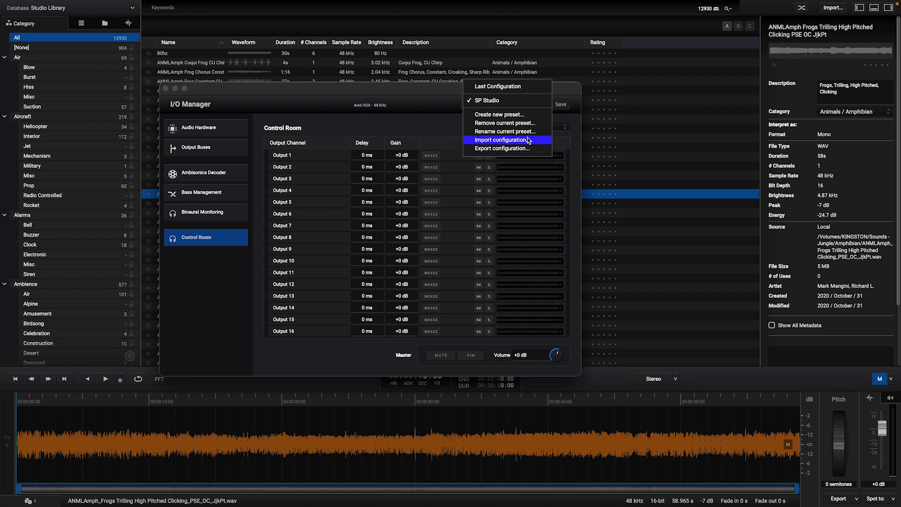
left_click(510, 115)
type("I/O Manager Tutorial")
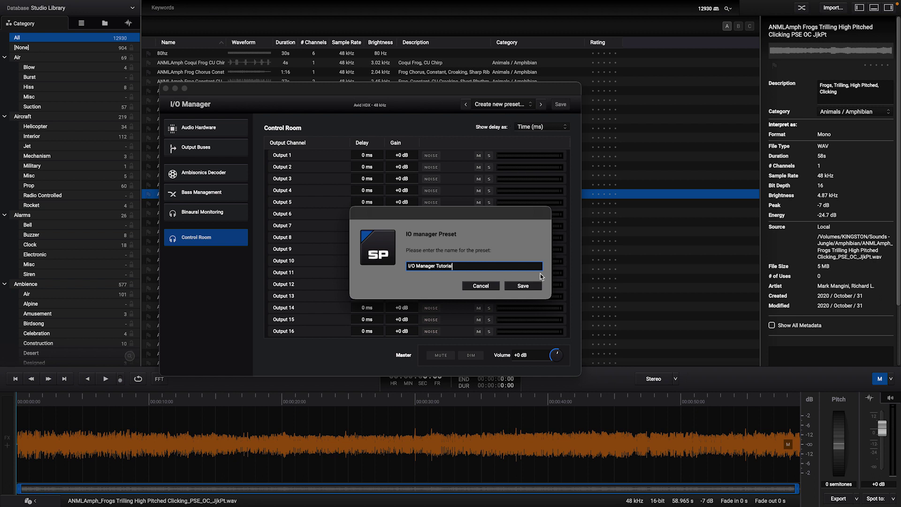
left_click(521, 285)
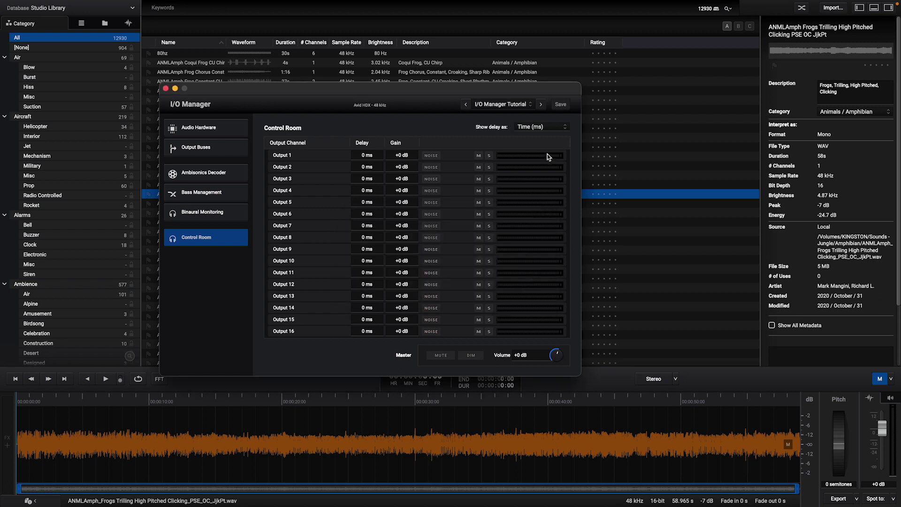
Delay Output 13 by 6 ms and Output 14 by 8 ms
left_click(364, 294)
type("6")
left_click(362, 306)
type("8")
Set the binaural monitoring HRIR dataset to CIPIC
left_click(220, 217)
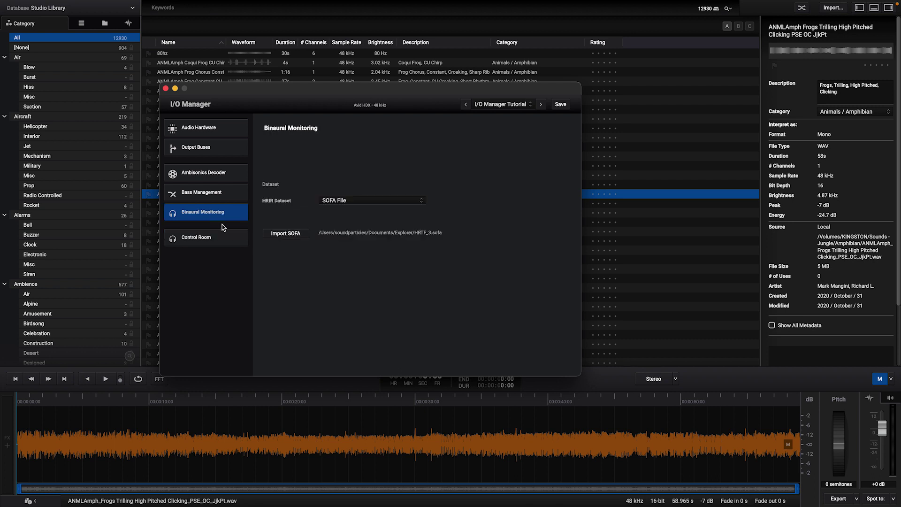
left_click(402, 207)
left_click(378, 155)
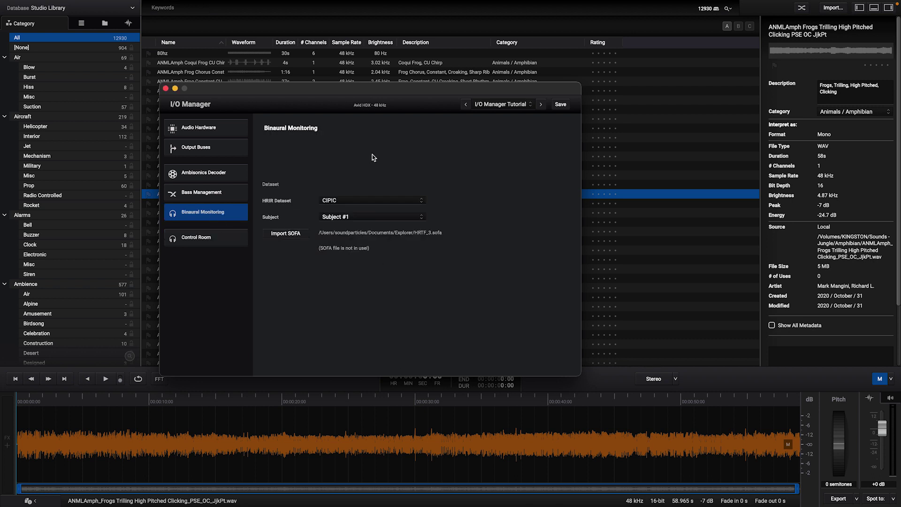
left_click(347, 217)
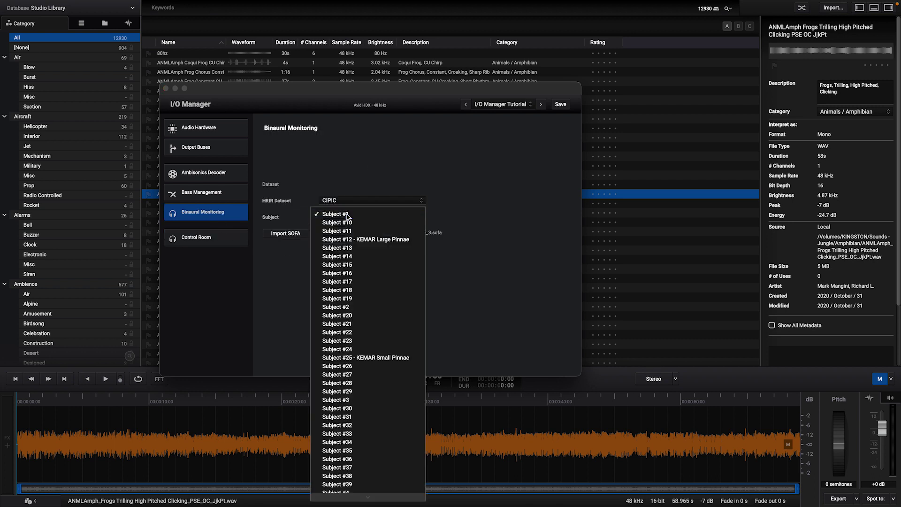
Raise bass management main-to-subwoofer gain to +12 dB and subwoofer gain to +10 dB
left_click(210, 193)
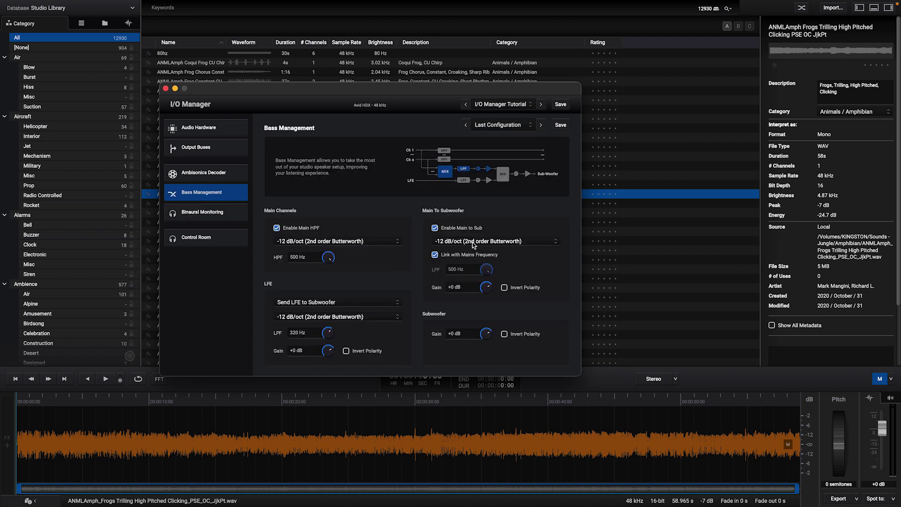
left_click_drag(486, 287, 486, 253)
left_click_drag(486, 333, 486, 306)
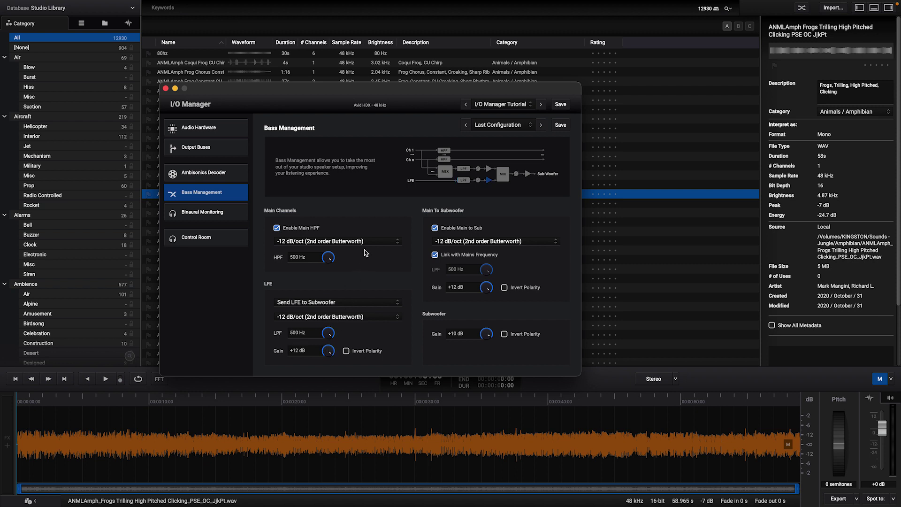
Review decoder formats and output bus routings, also routing 7.1.4 Right Top Front to Output 7
left_click(215, 172)
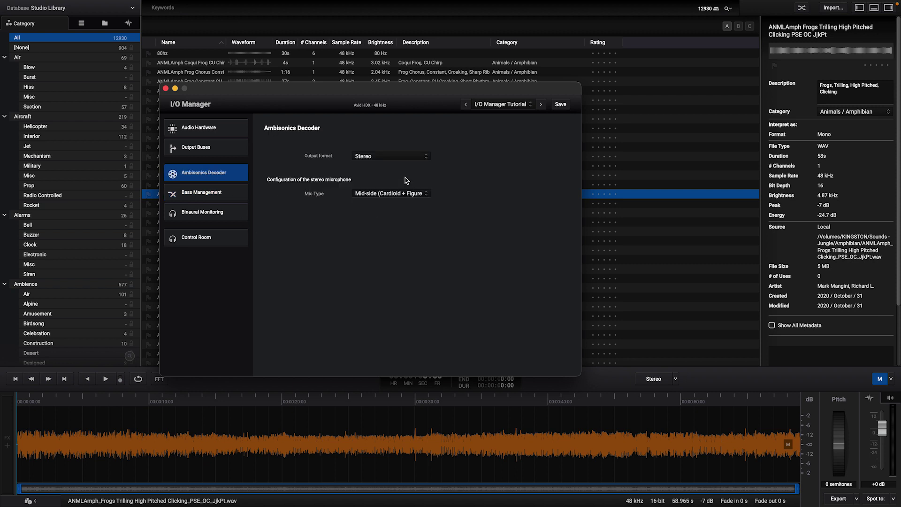
left_click(391, 154)
left_click(221, 153)
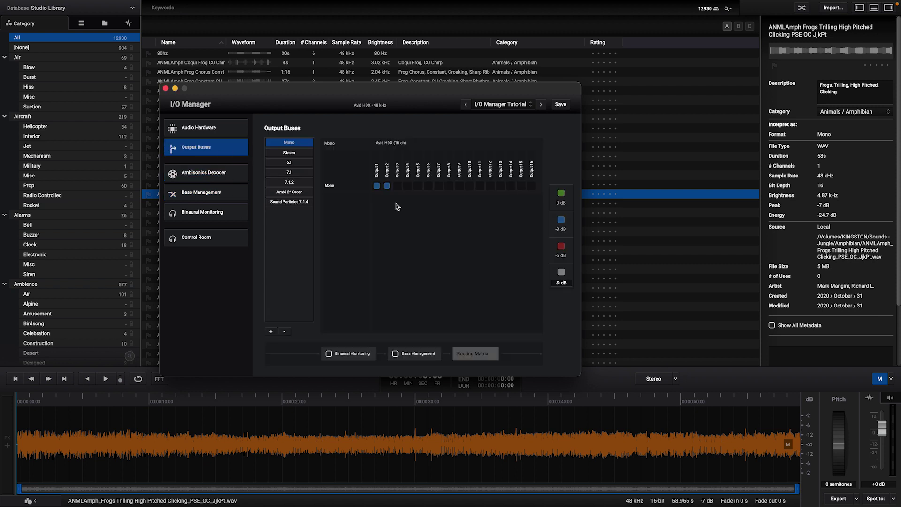
left_click(289, 192)
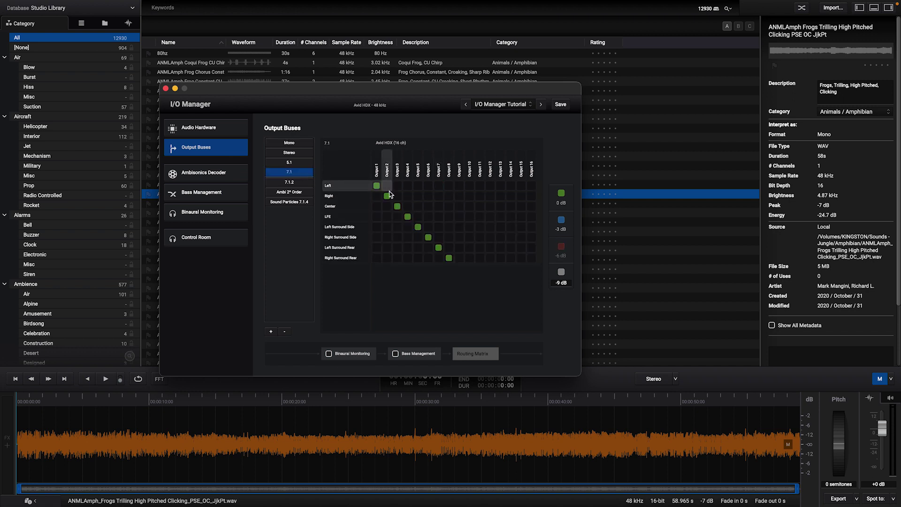
left_click(439, 186)
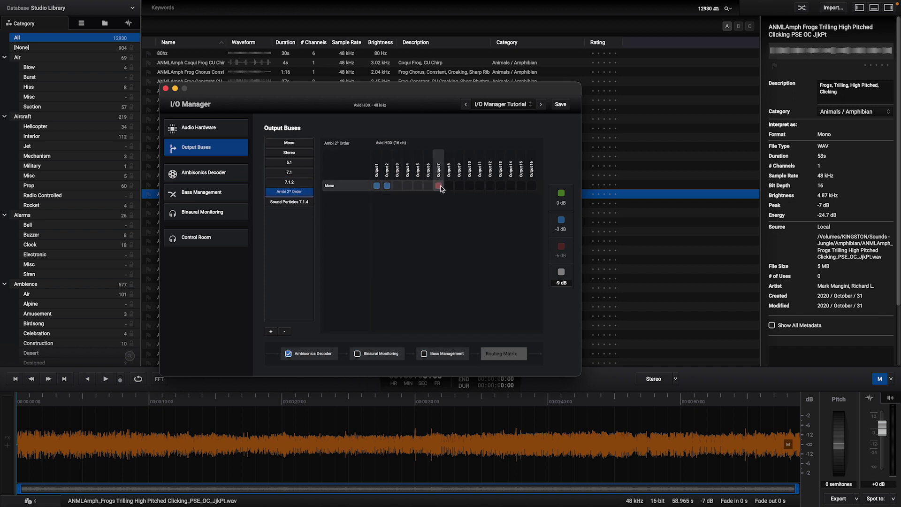
left_click(289, 202)
left_click(439, 278)
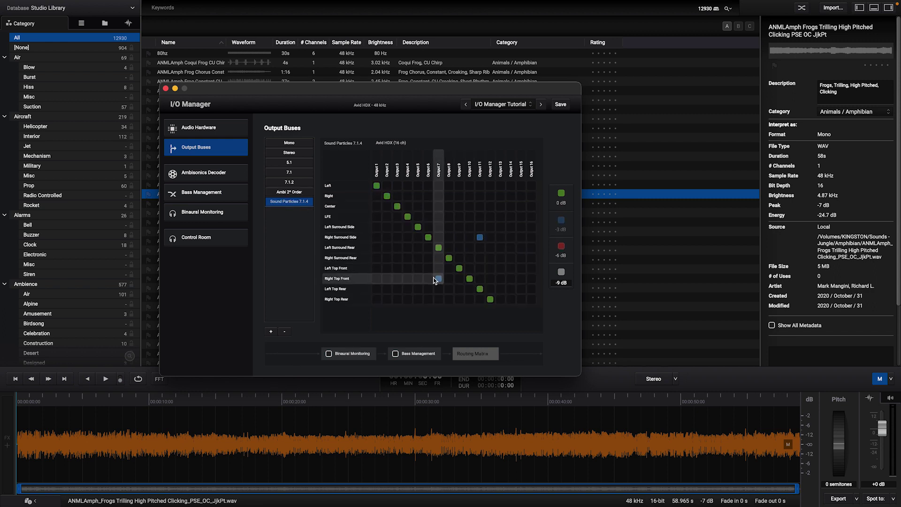
Save over the I/O Manager Tutorial preset from the audio hardware page
left_click(225, 125)
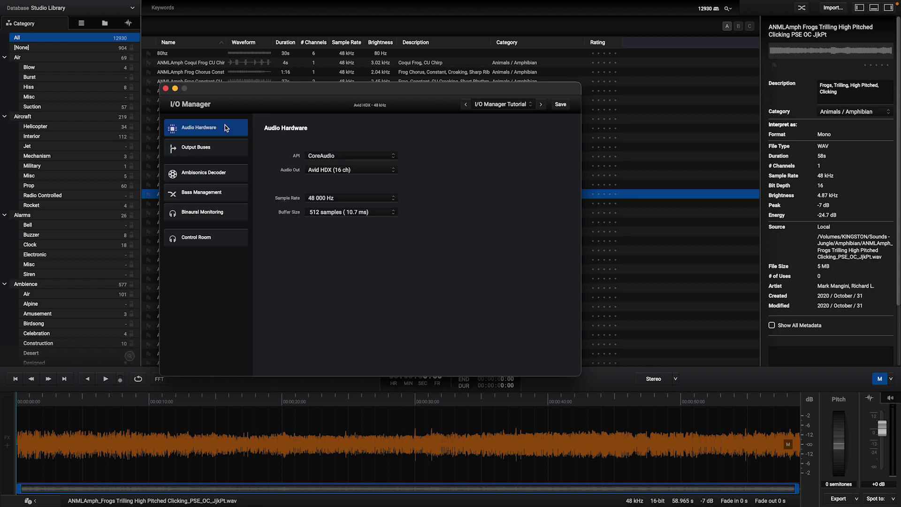
left_click(560, 105)
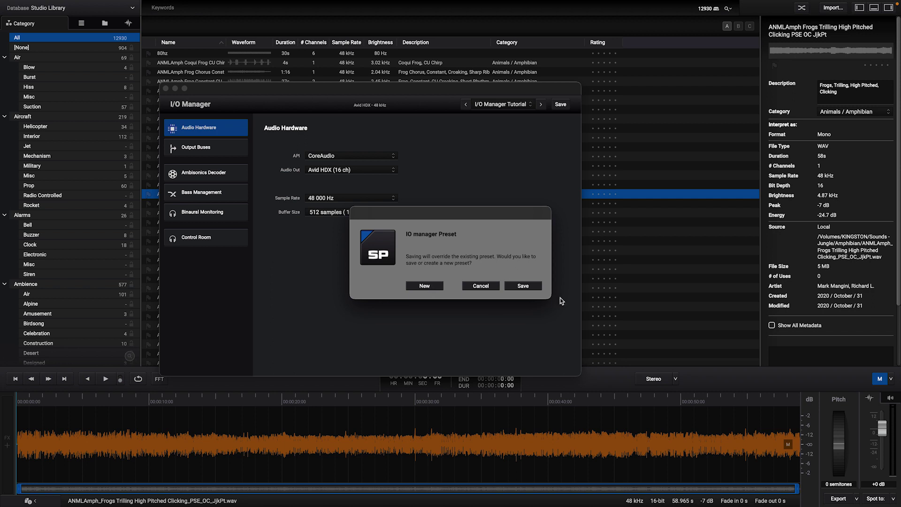
left_click(534, 289)
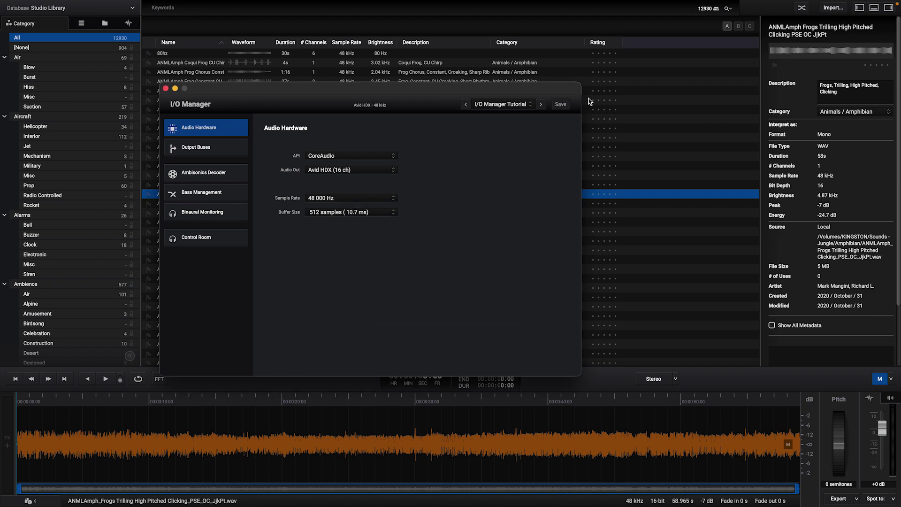
Load the SP Studio preset and browse its output buses, decoder, bass and binaural pages
left_click(519, 107)
left_click(515, 92)
left_click(199, 149)
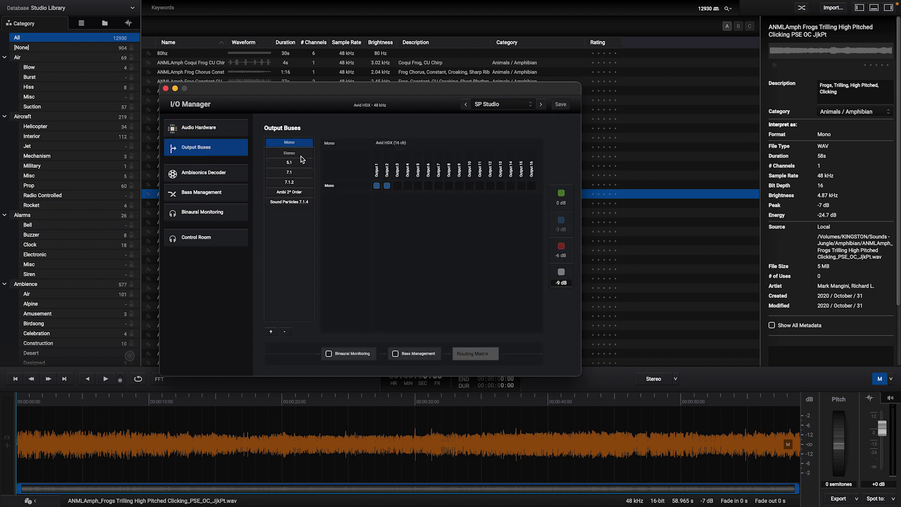
left_click_drag(301, 157, 265, 192)
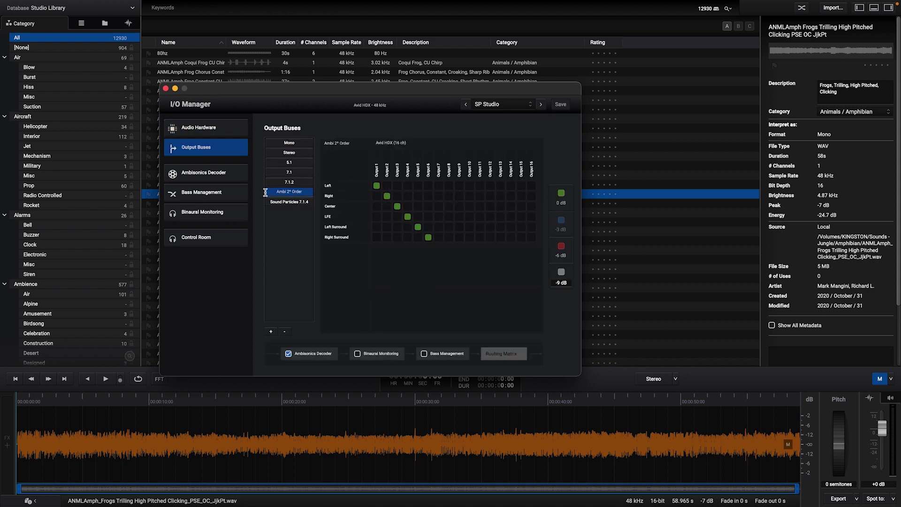
left_click(224, 177)
left_click(204, 192)
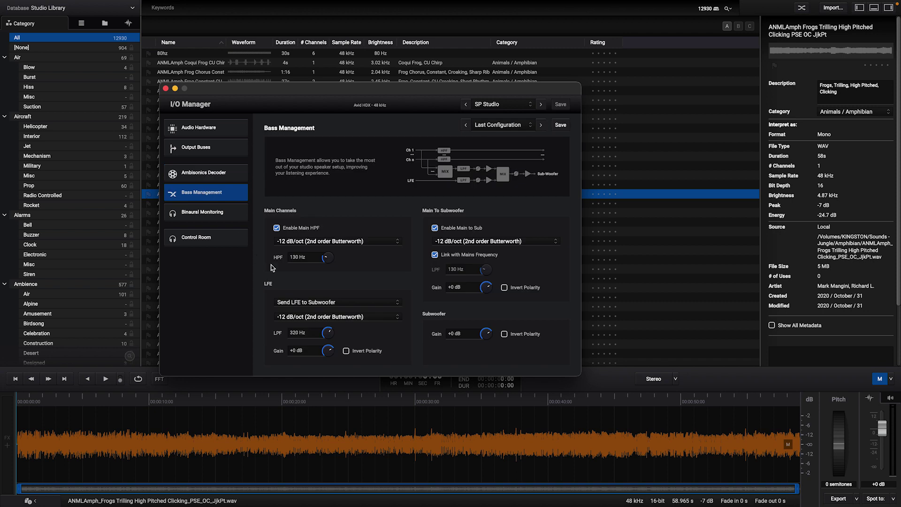
left_click(212, 217)
Check SP Studio's control room settings, then load the I/O Manager Tutorial preset
left_click(196, 237)
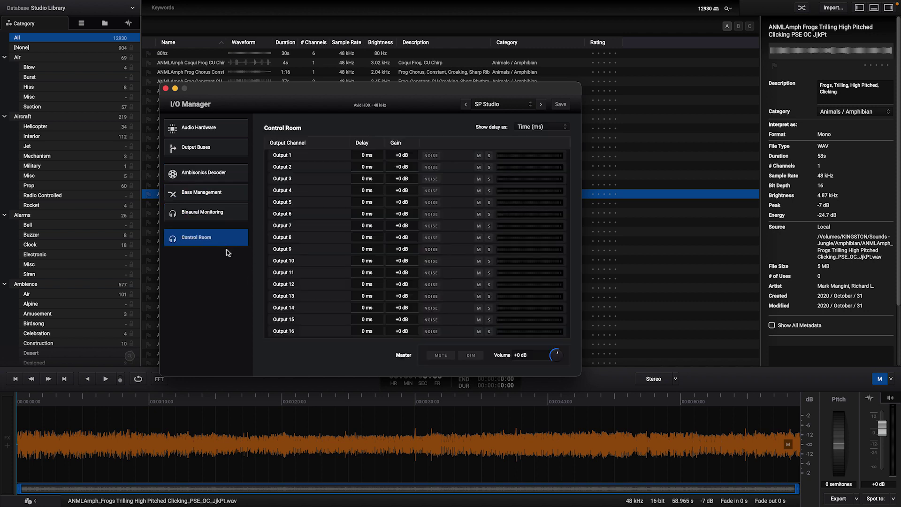
left_click(491, 100)
left_click(498, 109)
Review the Tutorial preset's binaural, bass, decoder and 5.1, 7.1.2, Ambi 2nd Order, 7.1.4 bus routings
left_click(202, 213)
left_click(235, 197)
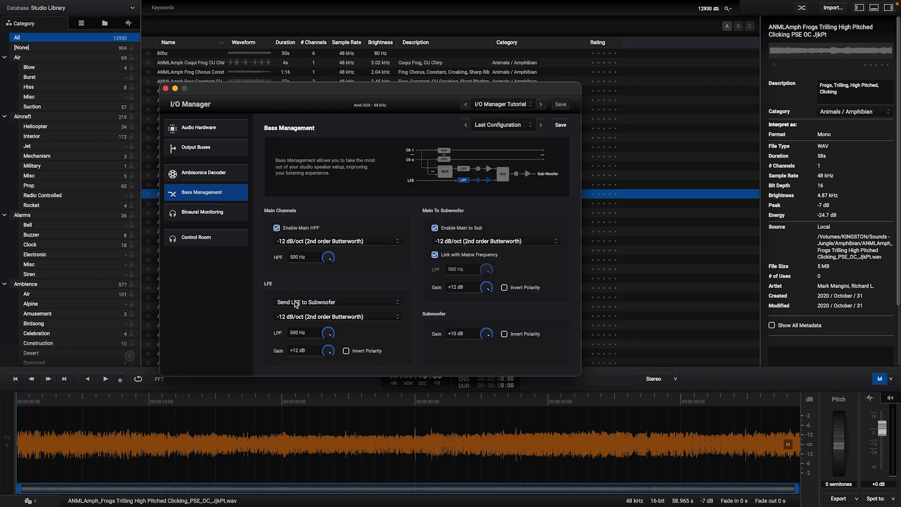
left_click(214, 176)
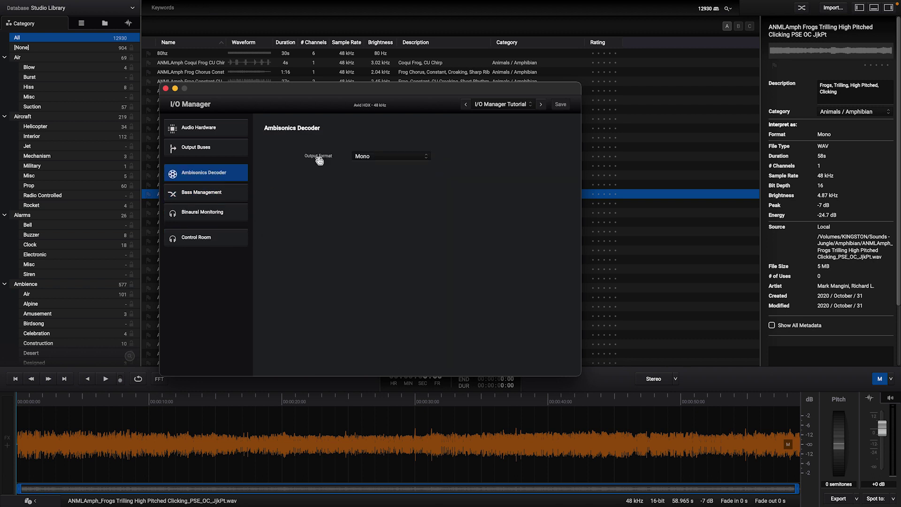
left_click(209, 153)
left_click(297, 163)
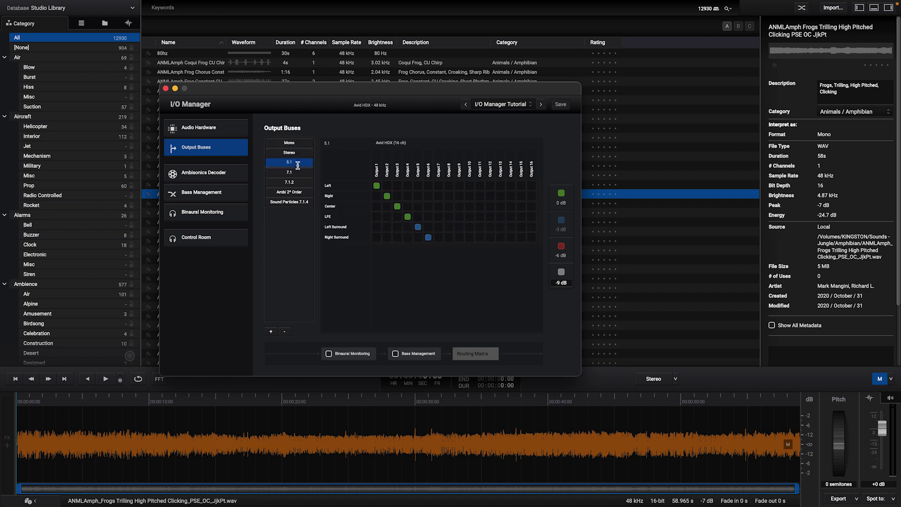
left_click(297, 173)
left_click(300, 182)
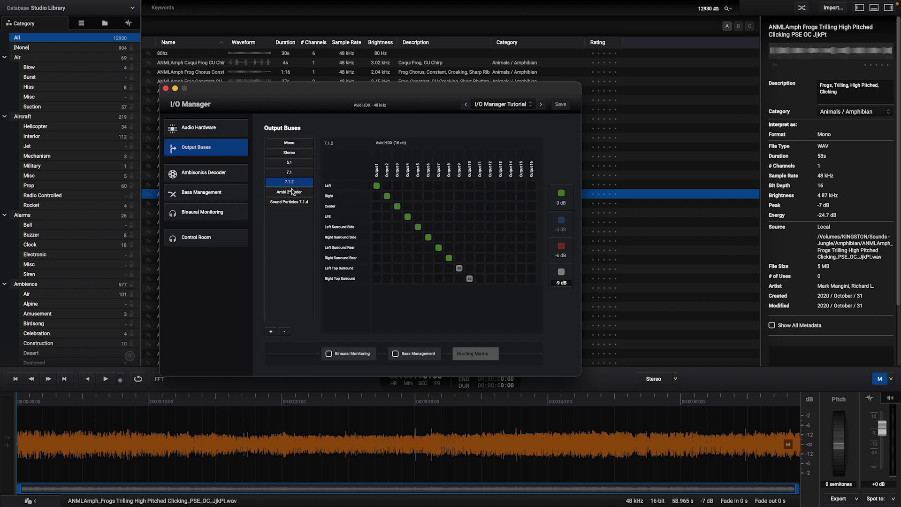
left_click(289, 202)
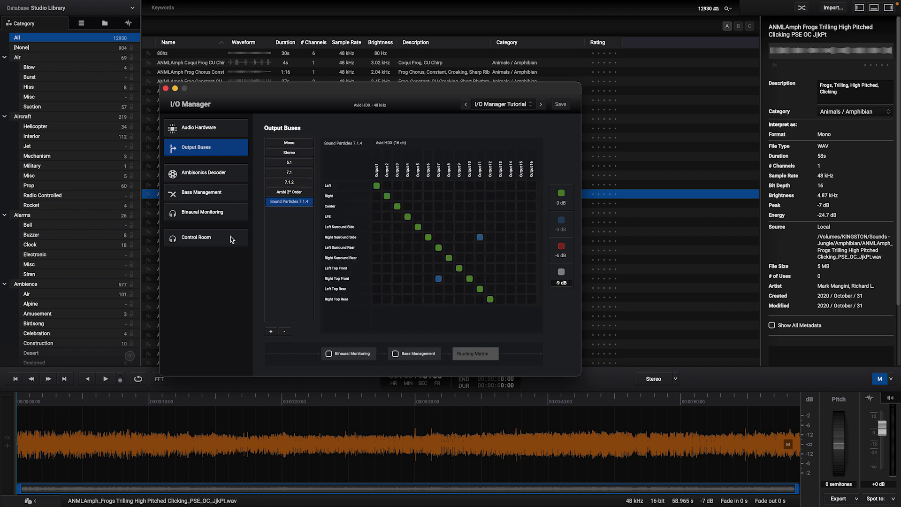
left_click(214, 193)
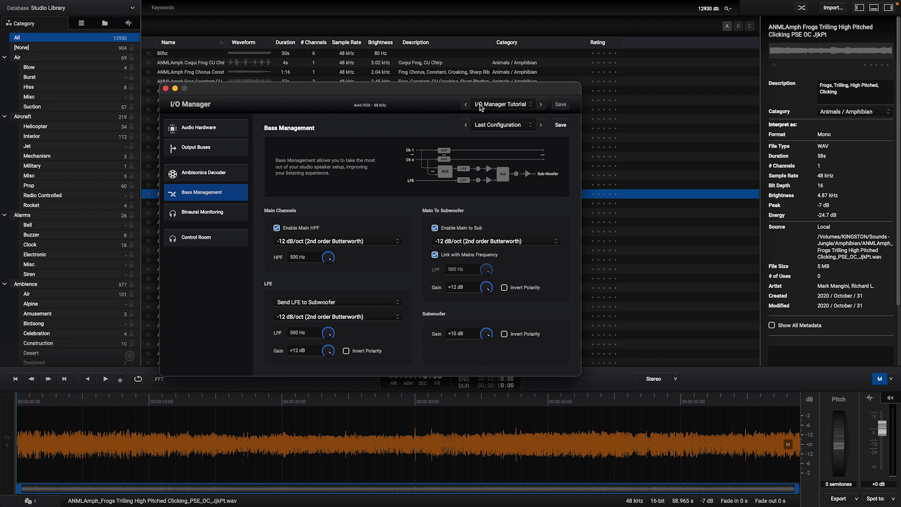
left_click(465, 104)
Switch between SP Studio and I/O Manager Tutorial presets to compare bass settings
left_click(541, 105)
left_click(465, 104)
left_click(541, 105)
Create a new Bass Management preset named I/O Manager Tutorial
left_click(503, 125)
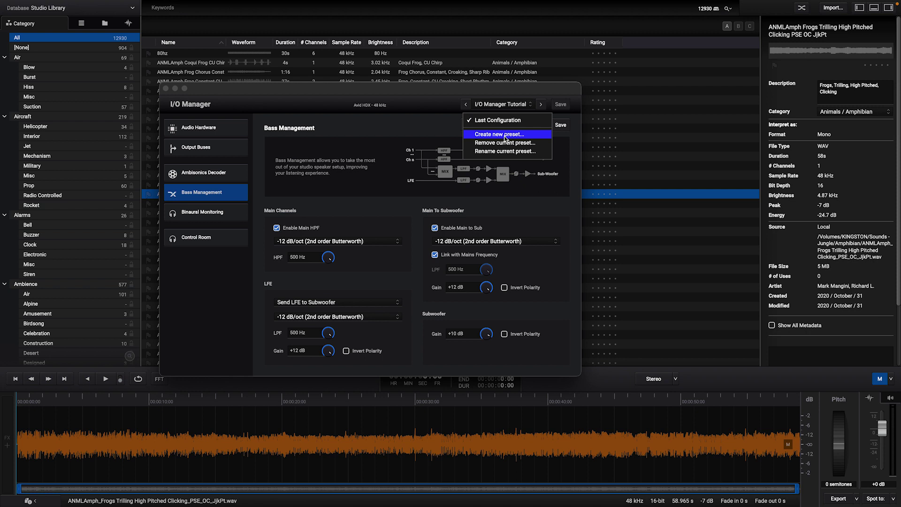
left_click(505, 135)
type("I/O Manager Tutori")
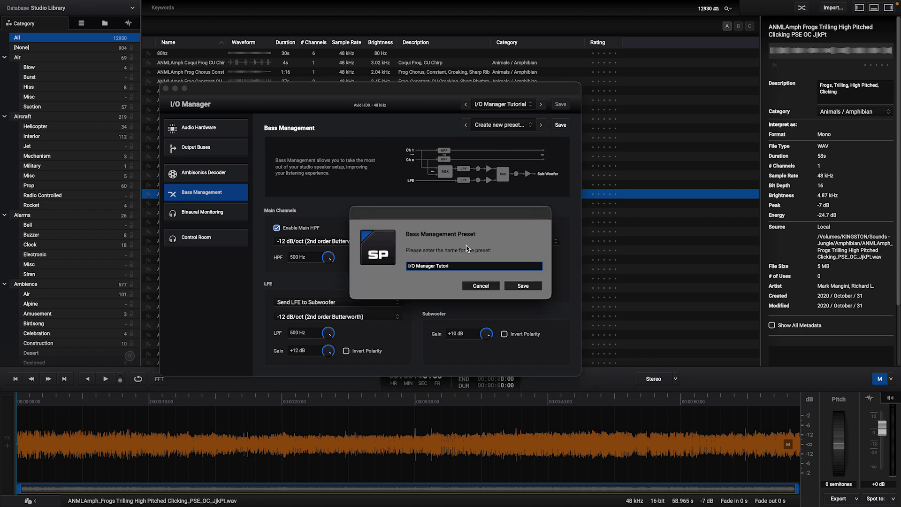
type("al")
key("Return")
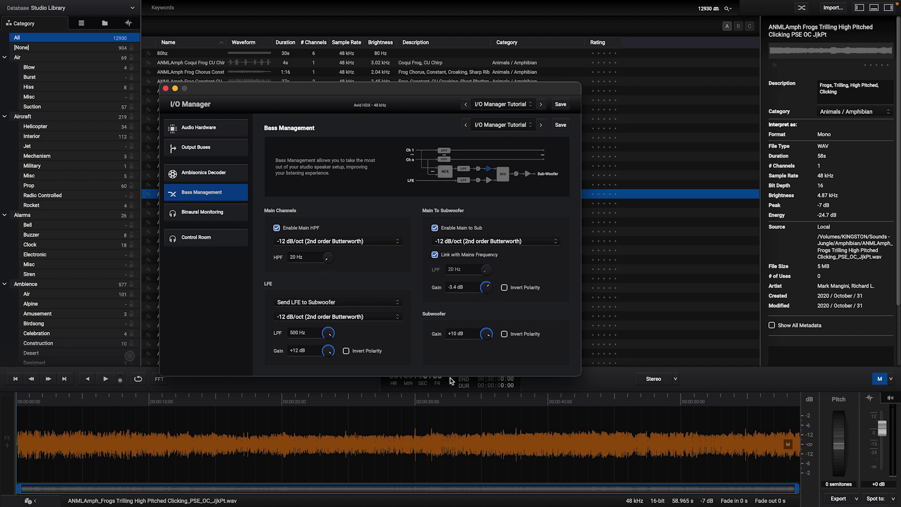
Set main-to-sub and subwoofer gains to -∞, LFE low-pass to 20 Hz, and save the bass preset
left_click_drag(488, 288, 488, 296)
left_click_drag(486, 338, 486, 352)
mouse_move(330, 335)
left_mouse_down()
mouse_move(329, 371)
mouse_move(315, 353)
left_mouse_up()
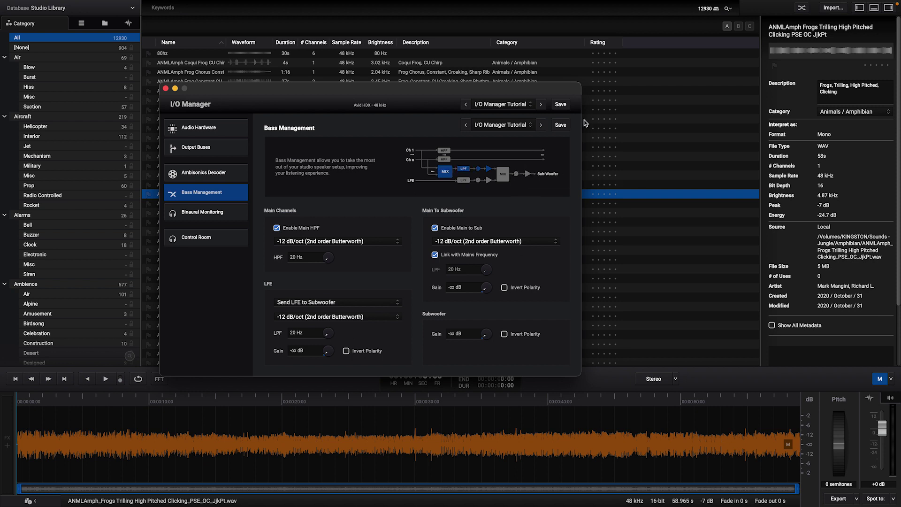
left_click(561, 125)
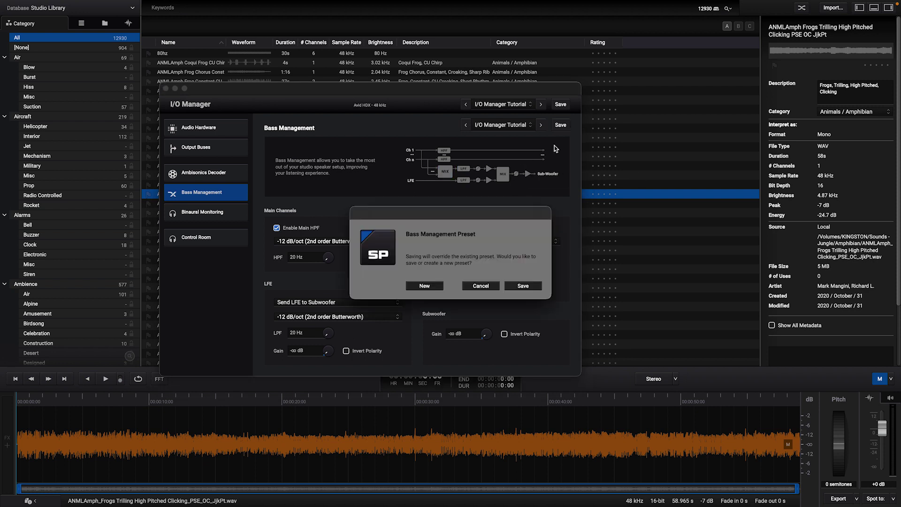
left_click(522, 286)
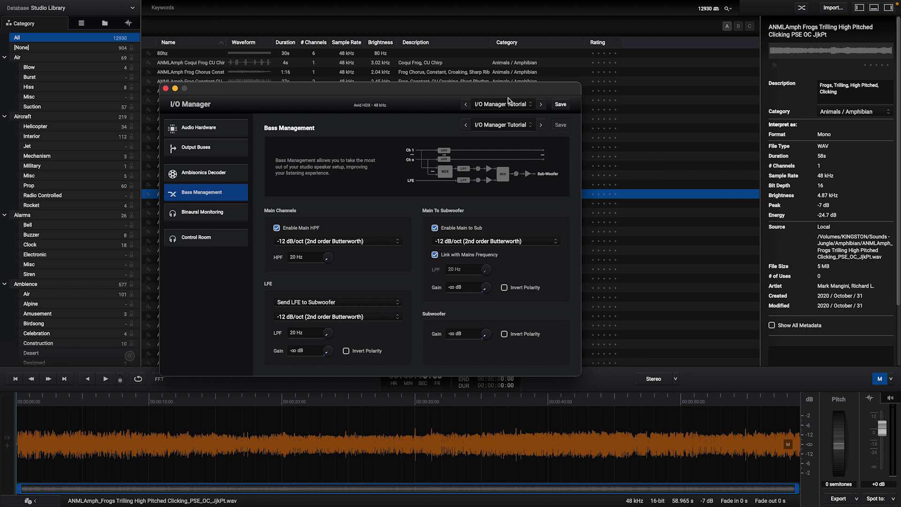
Load SP Studio without saving changes and apply the I/O Manager Tutorial bass preset
left_click(466, 104)
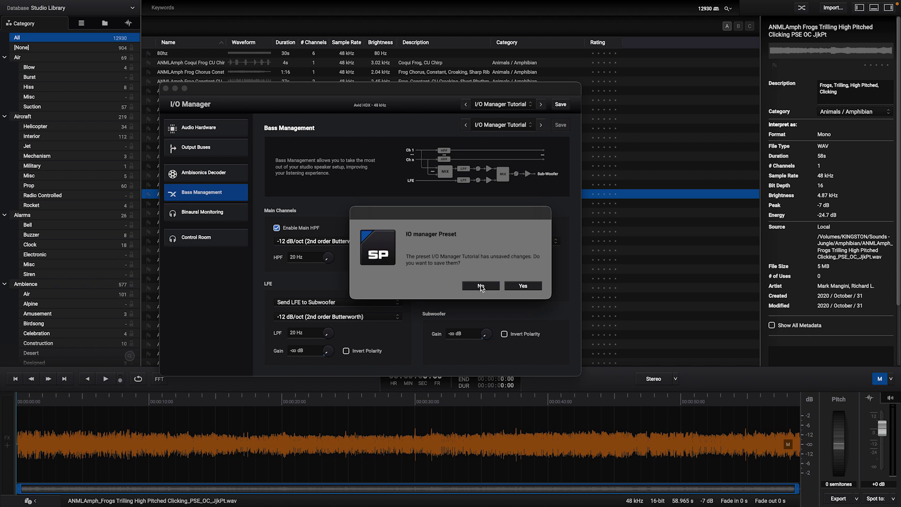
left_click(481, 286)
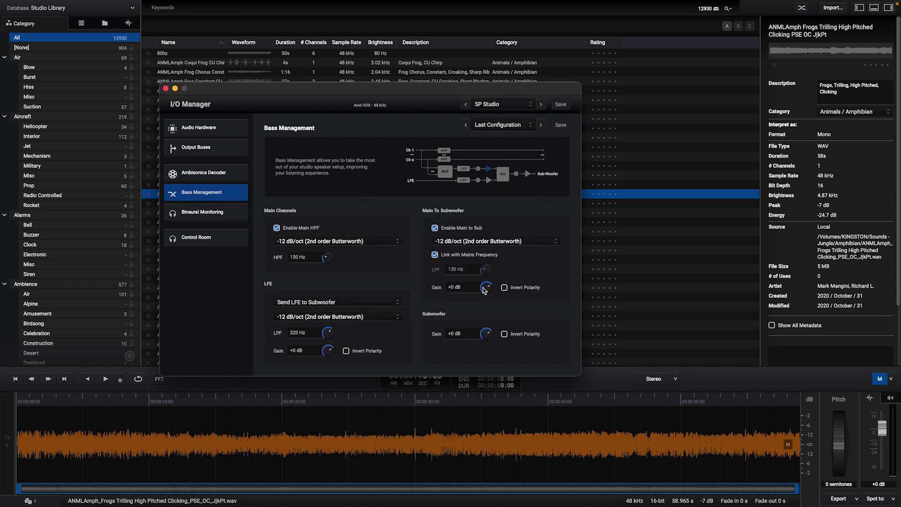
left_click(507, 128)
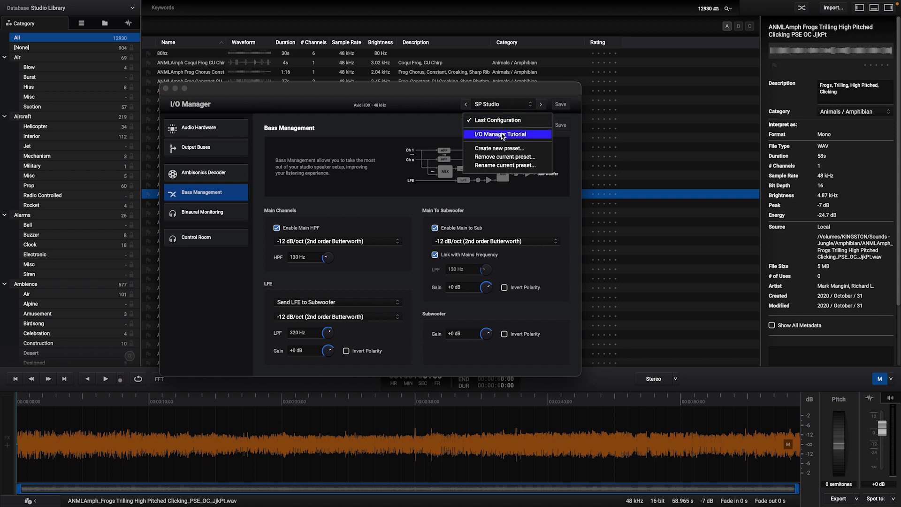
left_click(501, 134)
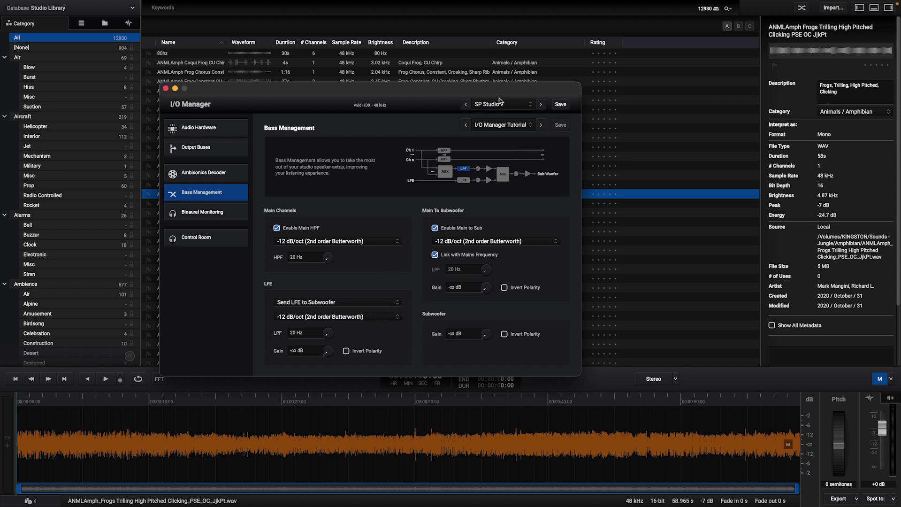